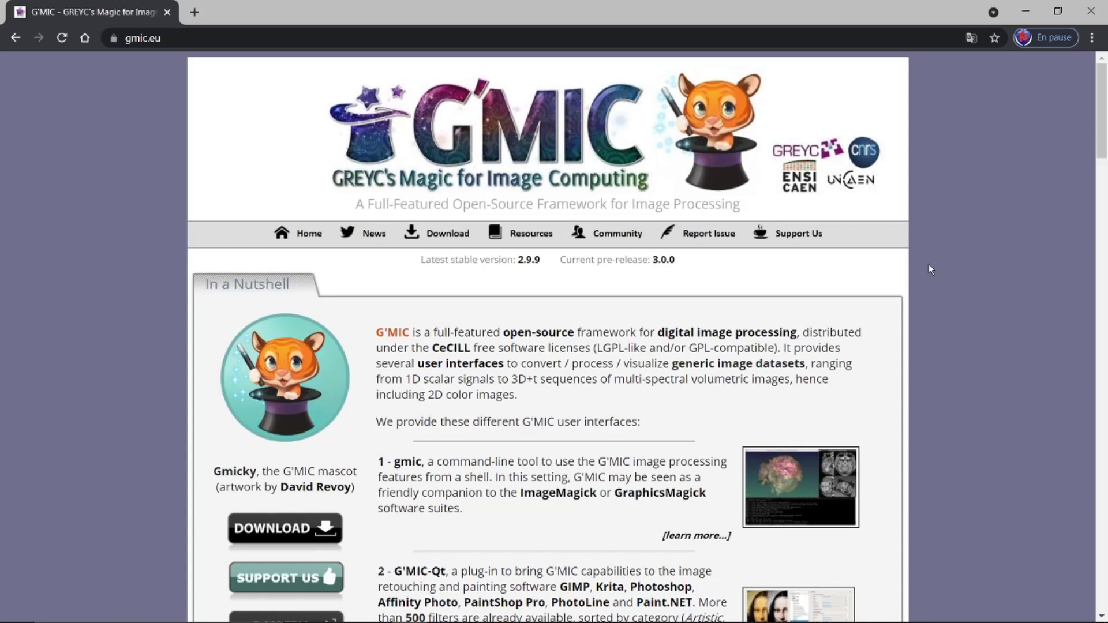
# Download the latest dev .exe installer of G'MIC-Qt for GIMP 2.10 from the G'MIC download page
pyautogui.click(454, 234)
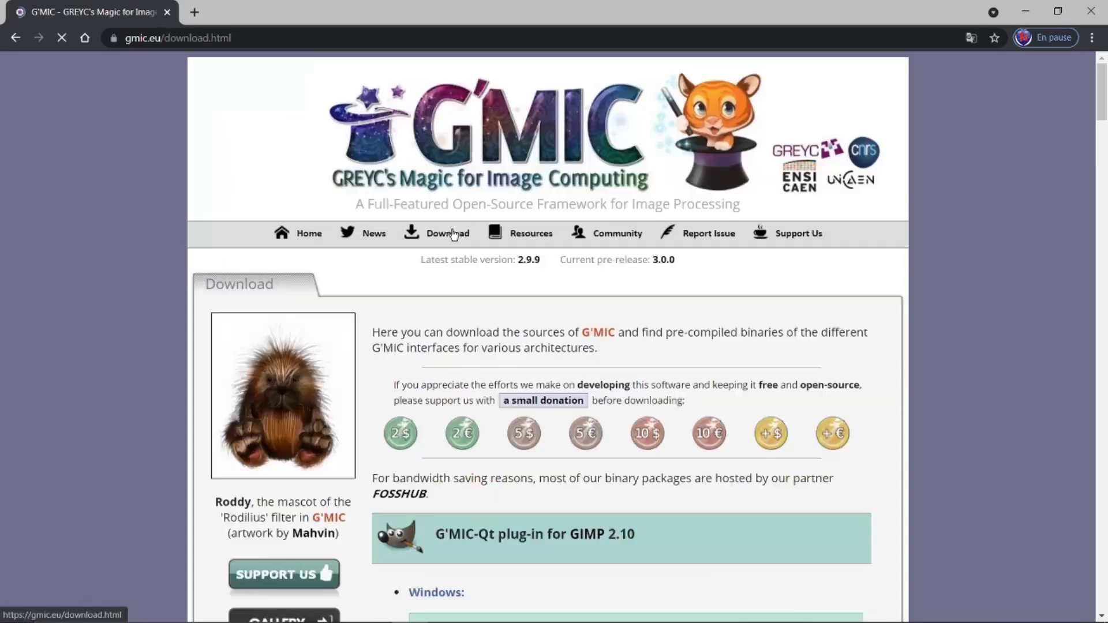
pyautogui.scroll(-3, 726, 355)
pyautogui.scroll(-4, 726, 354)
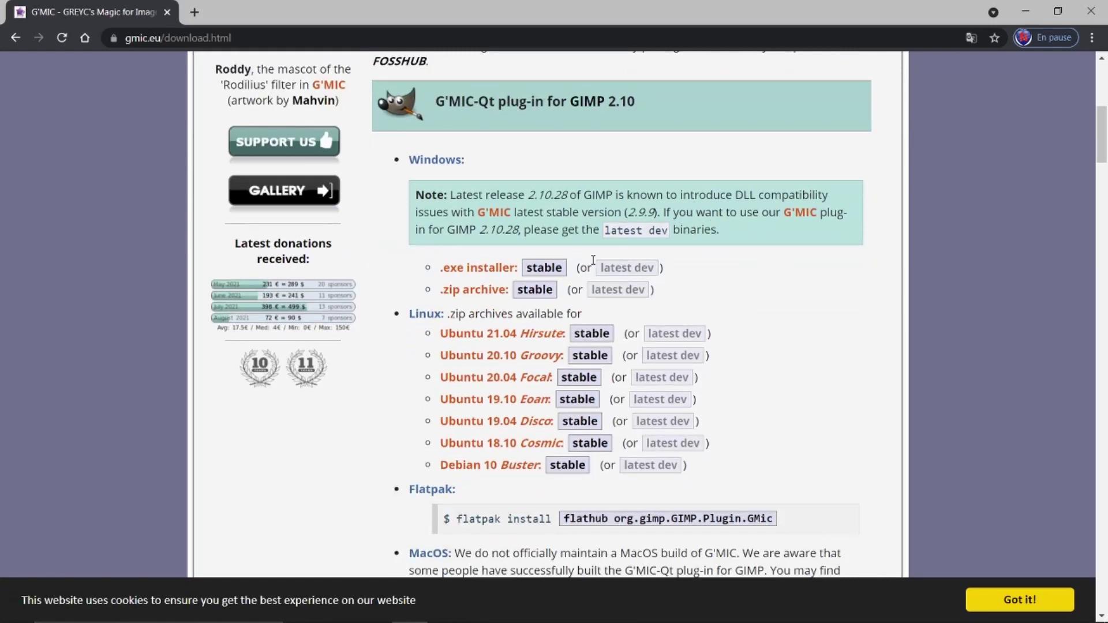
pyautogui.click(639, 270)
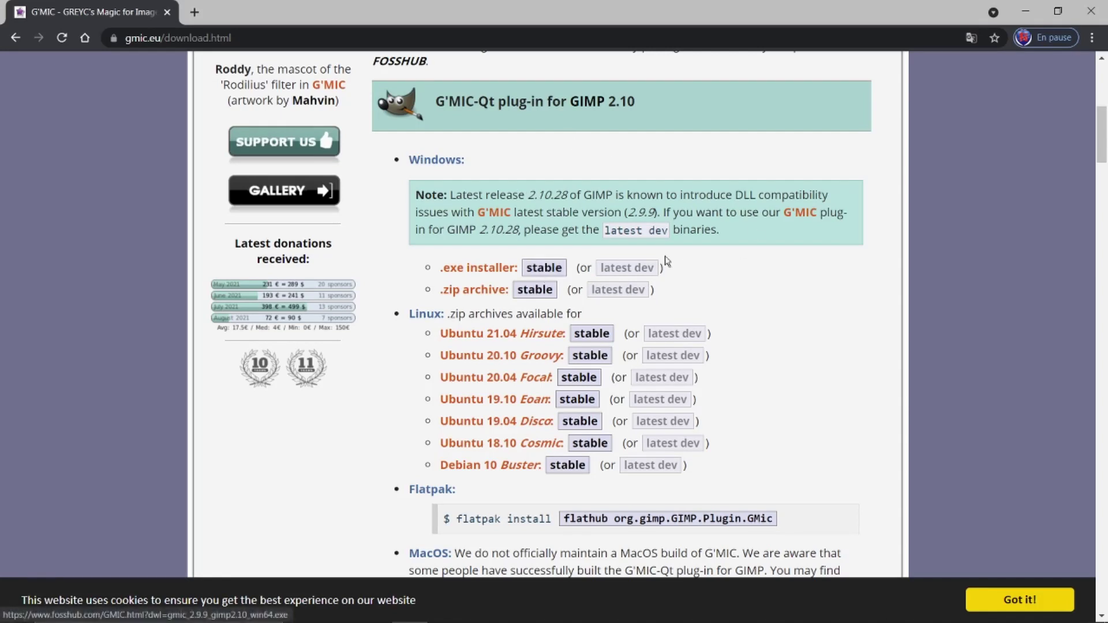
pyautogui.scroll(8, 669, 263)
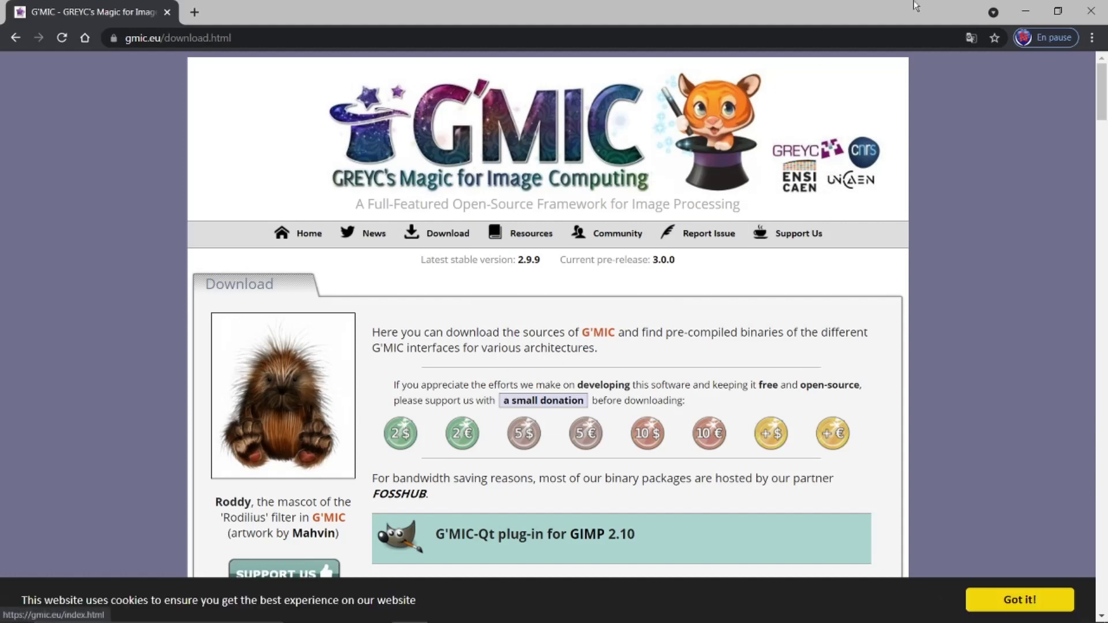
# Minimize Chrome, launch GIMP 2.10.28 and dismiss the gmic_gimp_qt.exe entry-point error
pyautogui.click(1026, 10)
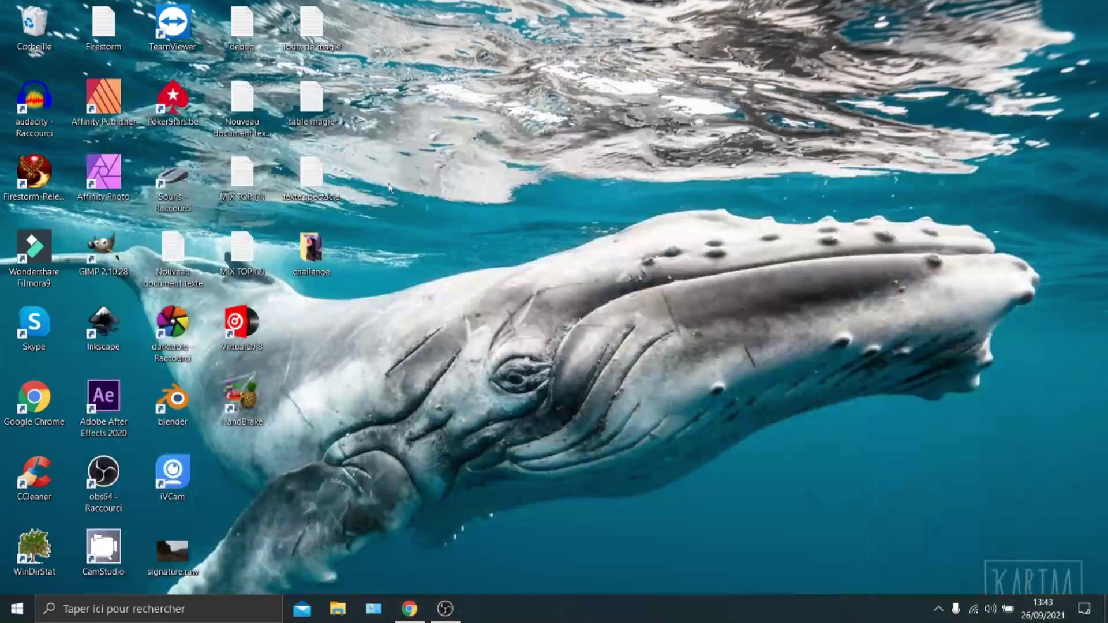
pyautogui.doubleClick(105, 253)
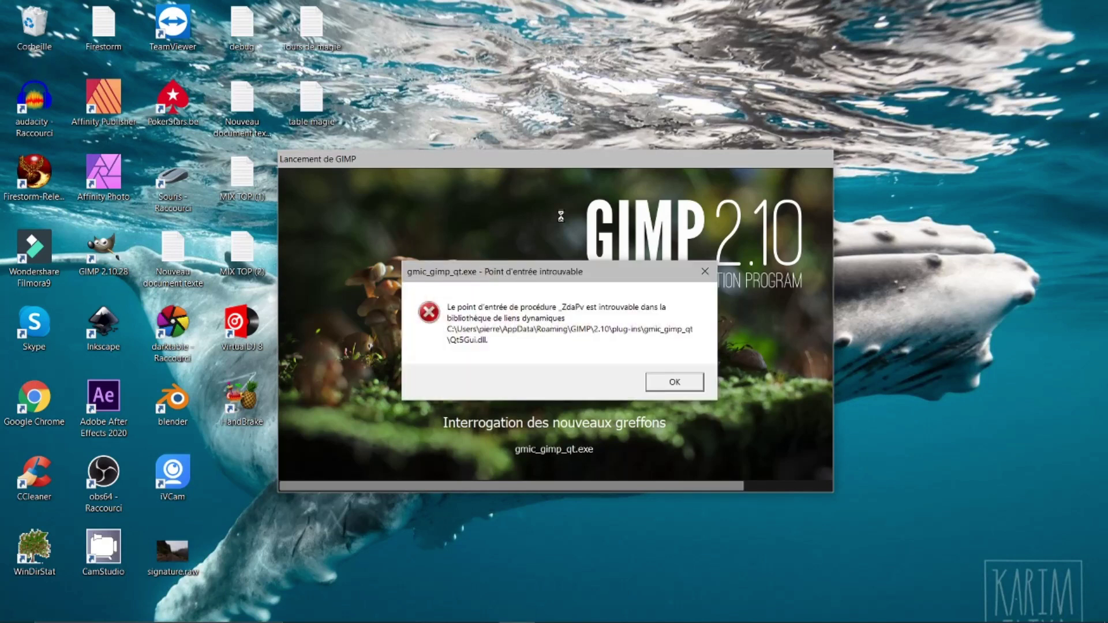
pyautogui.click(679, 385)
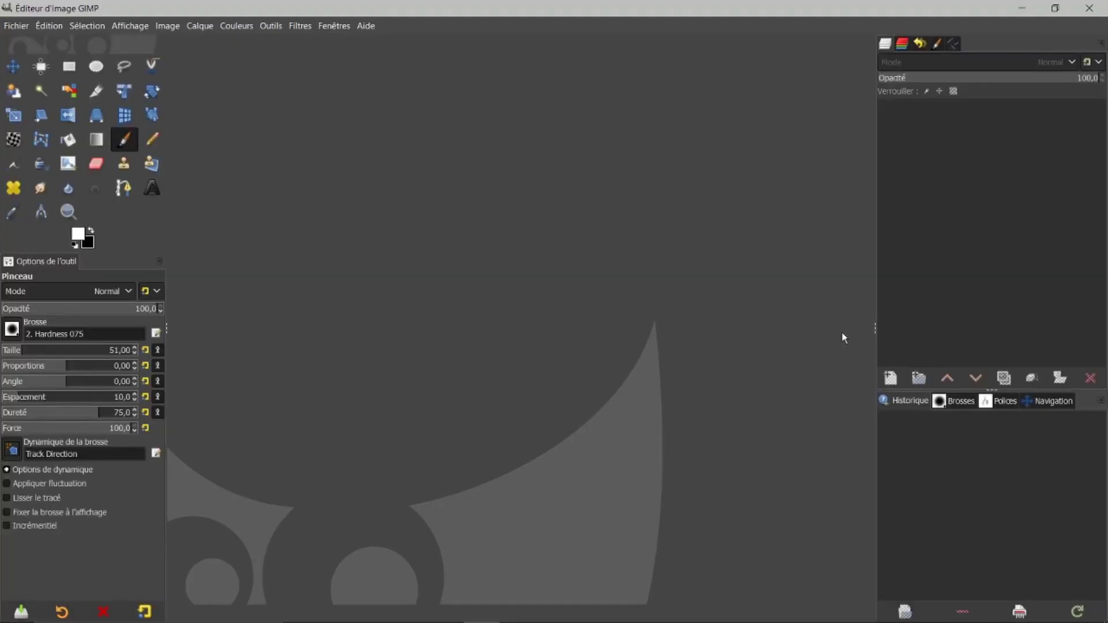
# In Préférences > Dossiers > Greffons, select the Roaming GIMP 2.10 plug-ins folder
pyautogui.click(299, 26)
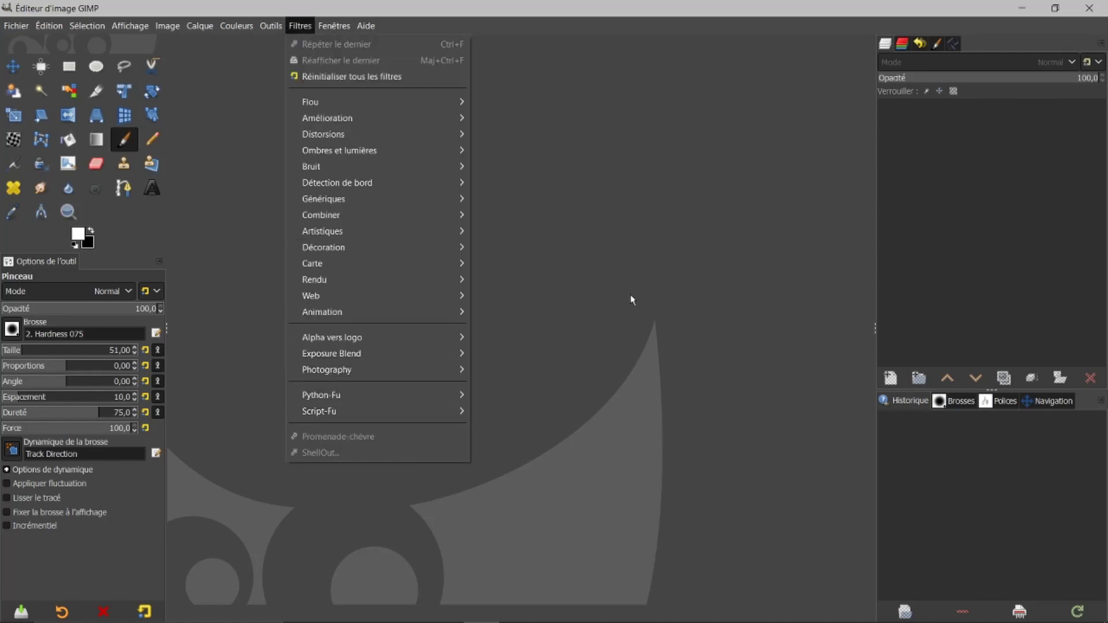
pyautogui.click(48, 26)
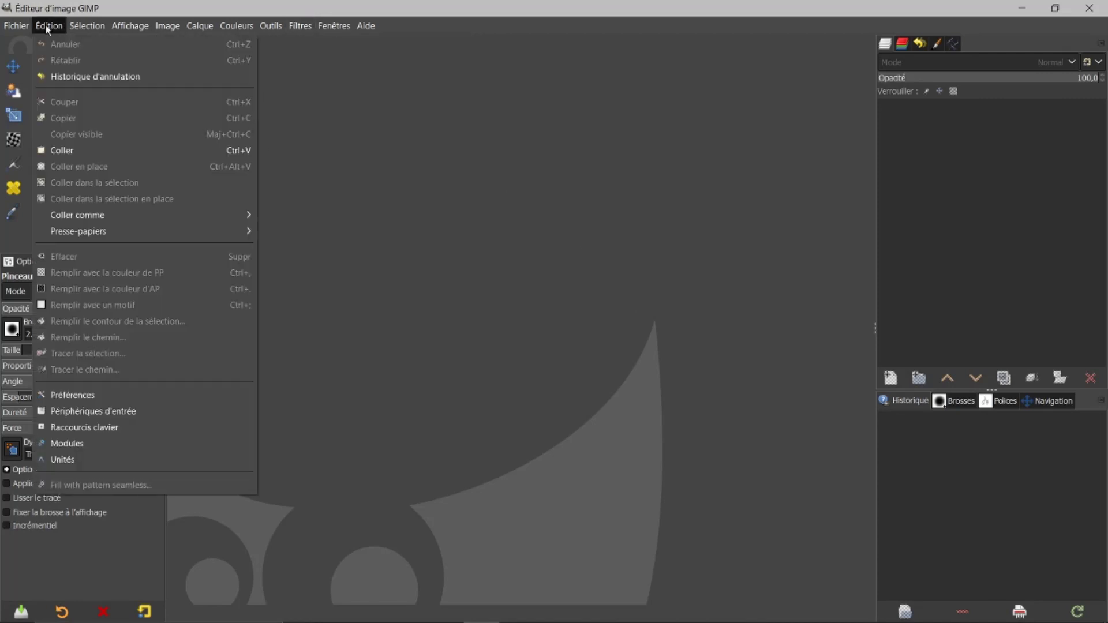
pyautogui.click(78, 398)
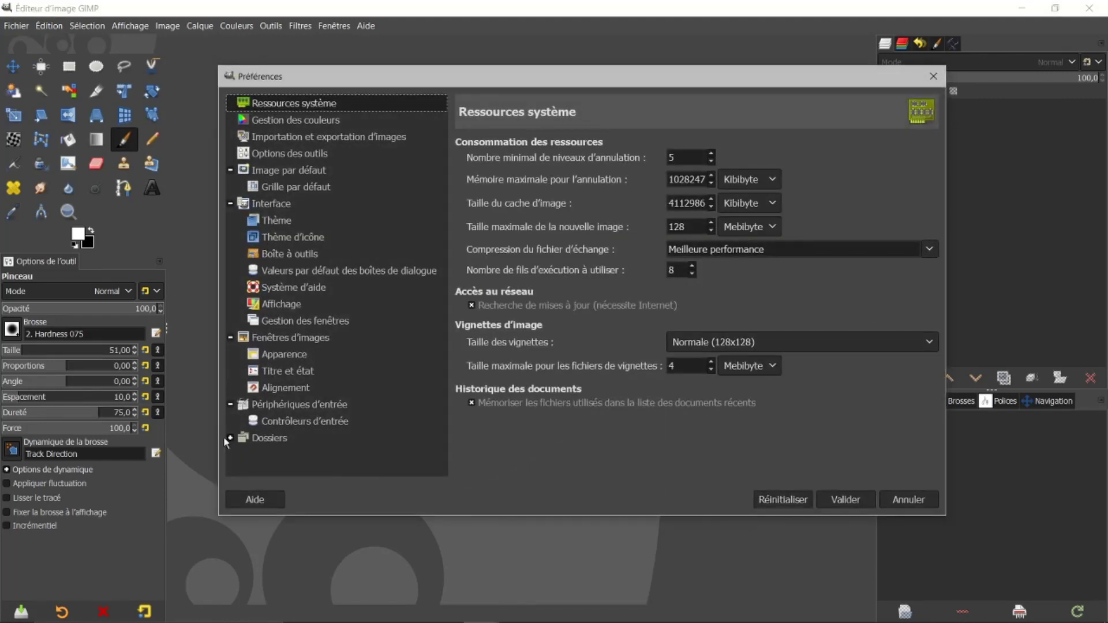
pyautogui.click(231, 439)
pyautogui.scroll(-5, 315, 389)
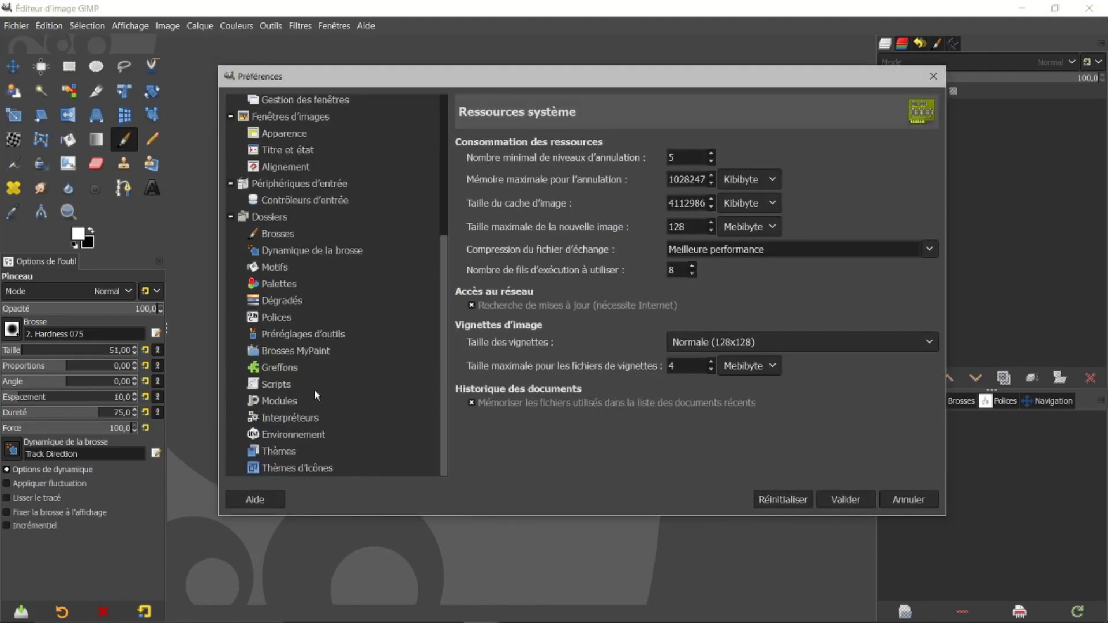
pyautogui.click(289, 368)
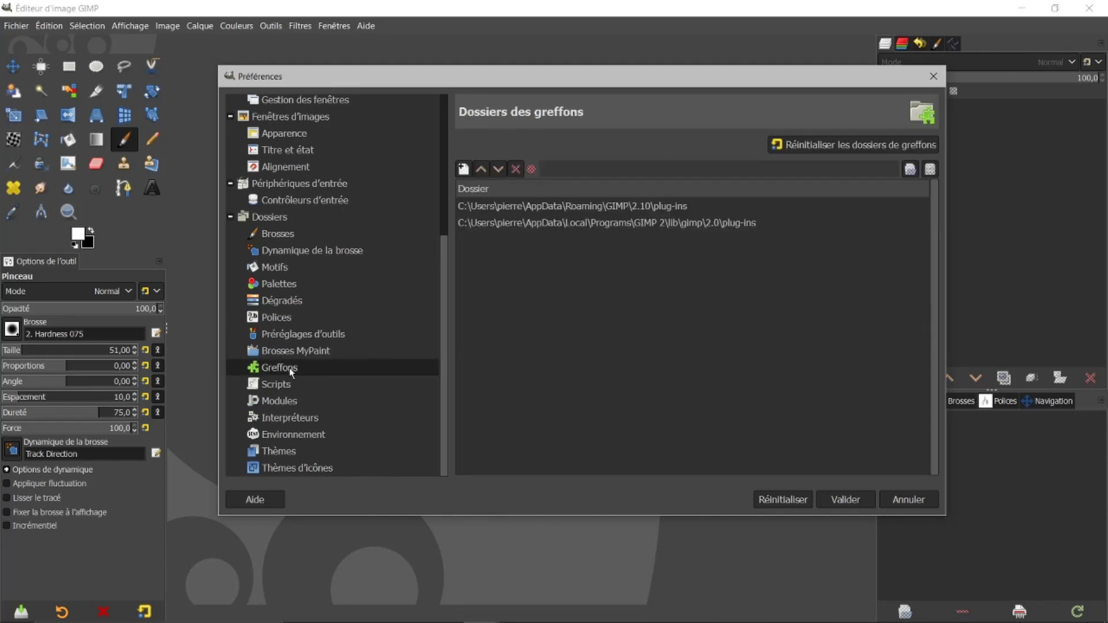
pyautogui.click(544, 206)
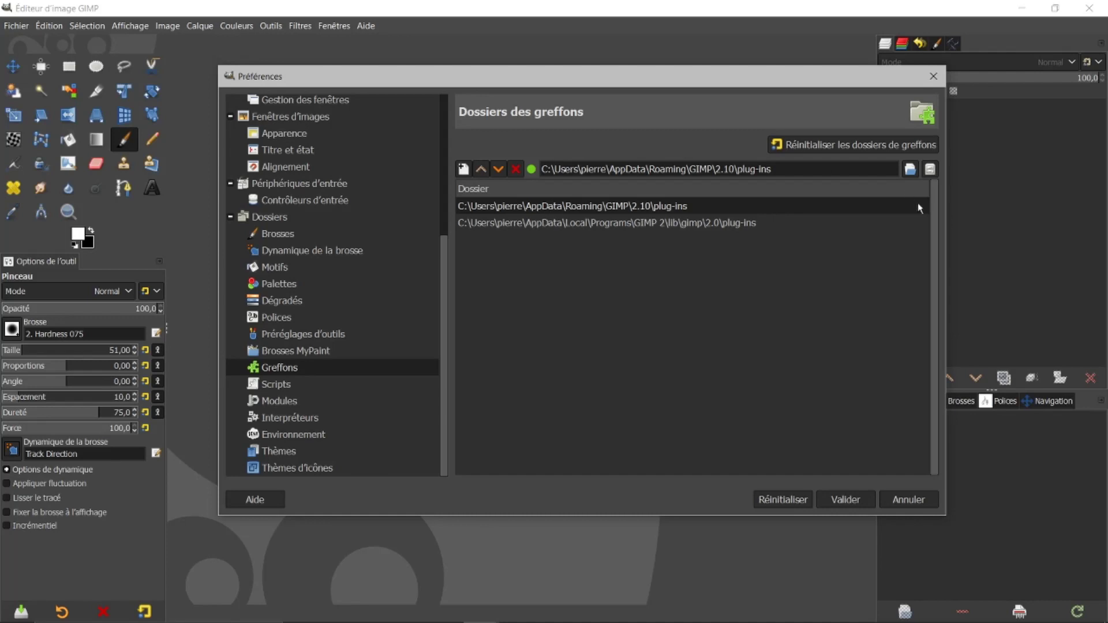
pyautogui.click(930, 169)
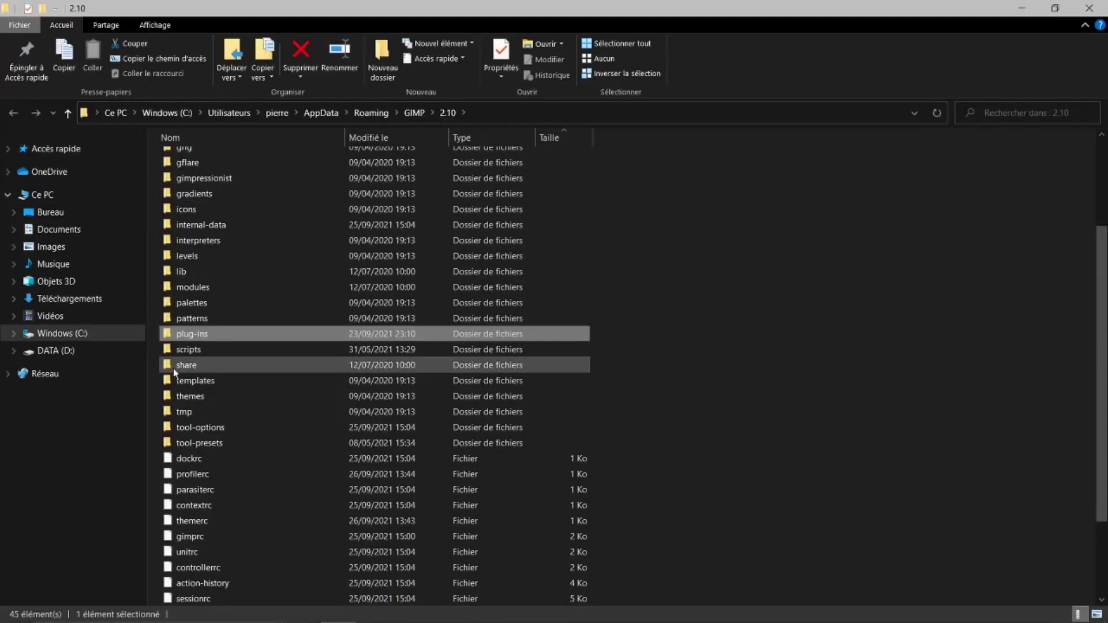
pyautogui.doubleClick(182, 338)
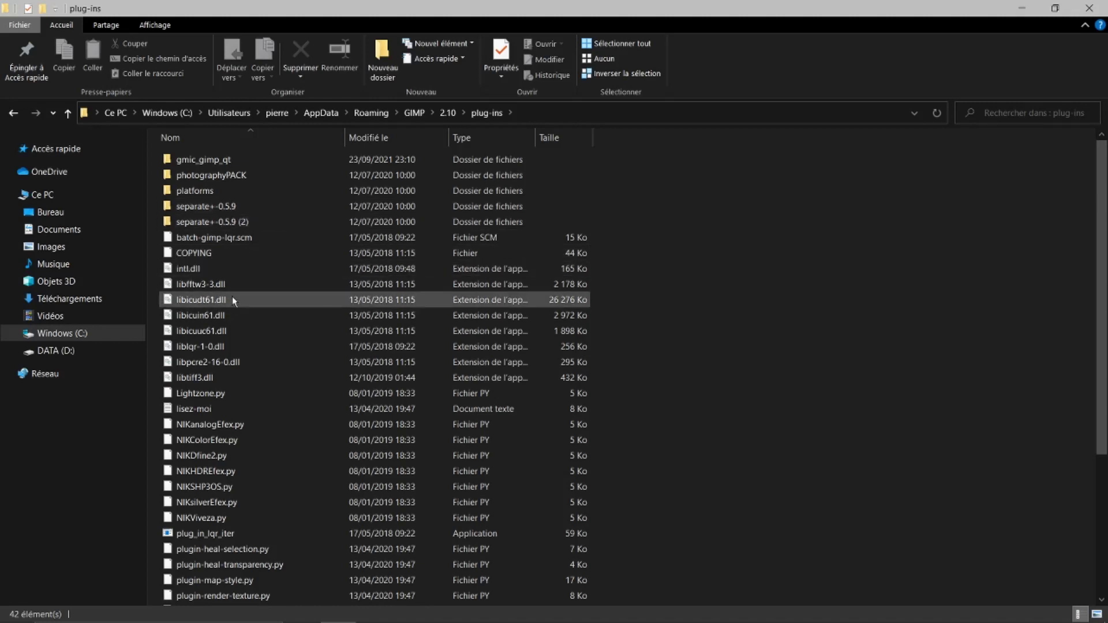
pyautogui.rightClick(192, 158)
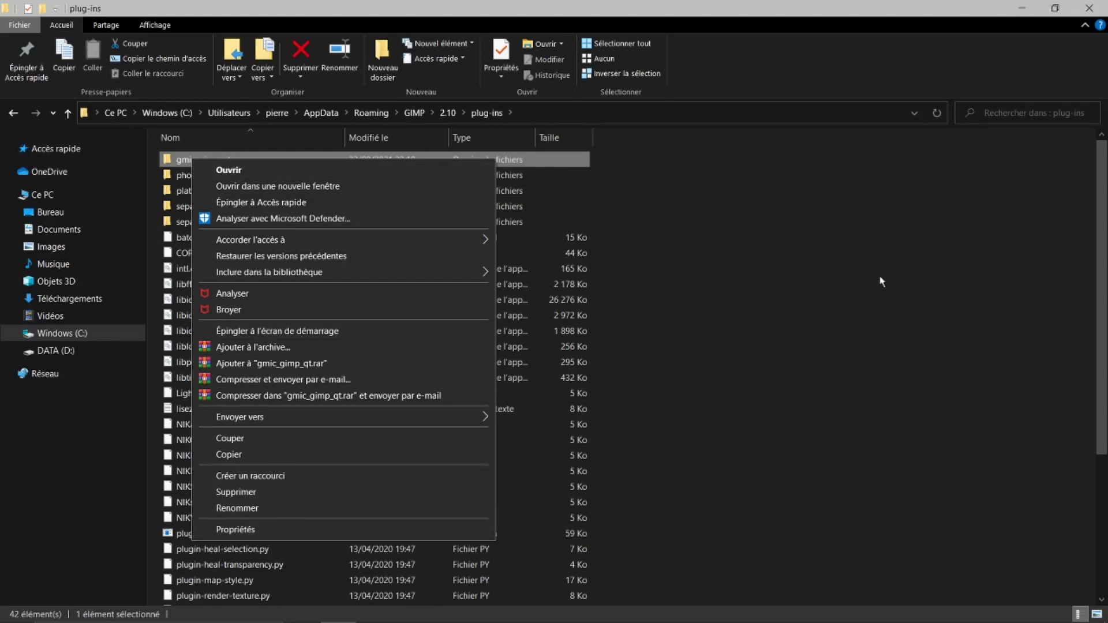
pyautogui.click(766, 255)
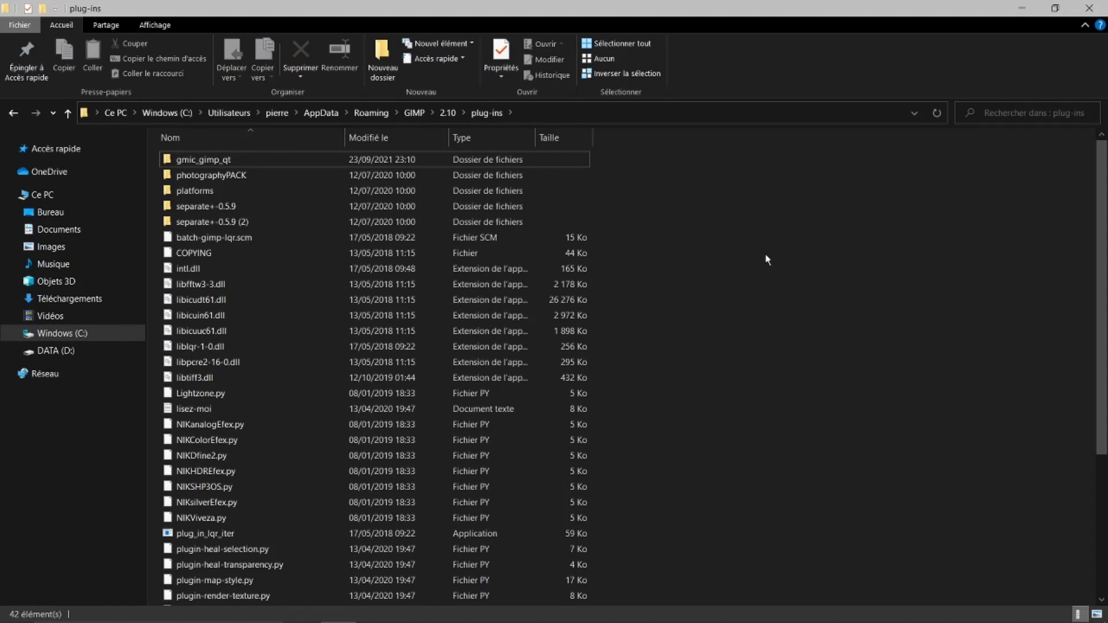
# Close File Explorer, cancel Préférences without changes, and minimize GIMP
pyautogui.click(1090, 9)
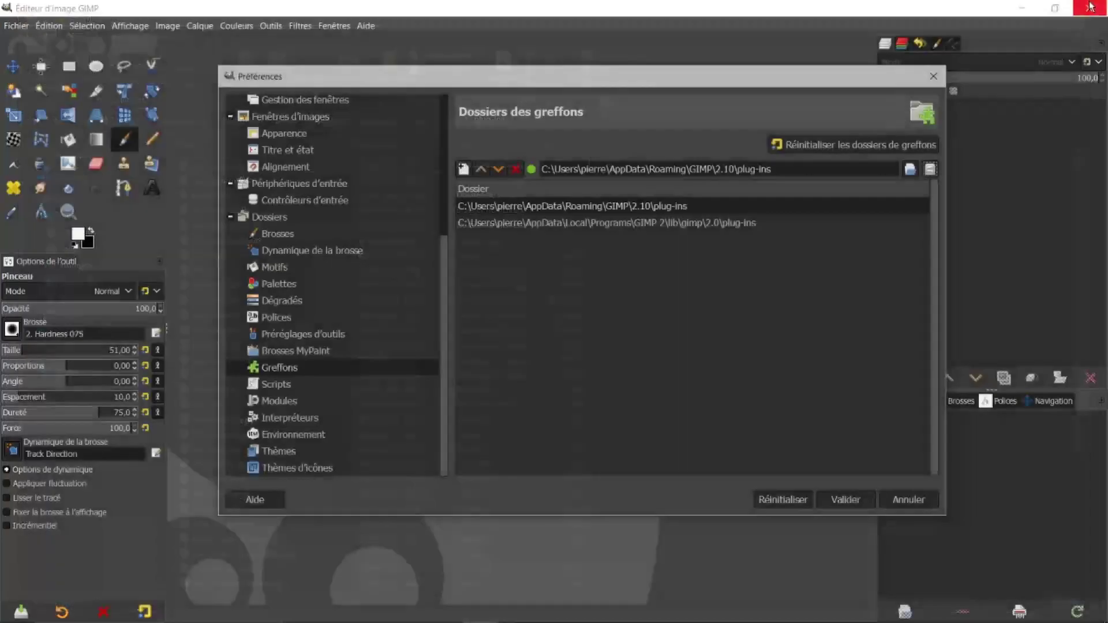
pyautogui.click(896, 501)
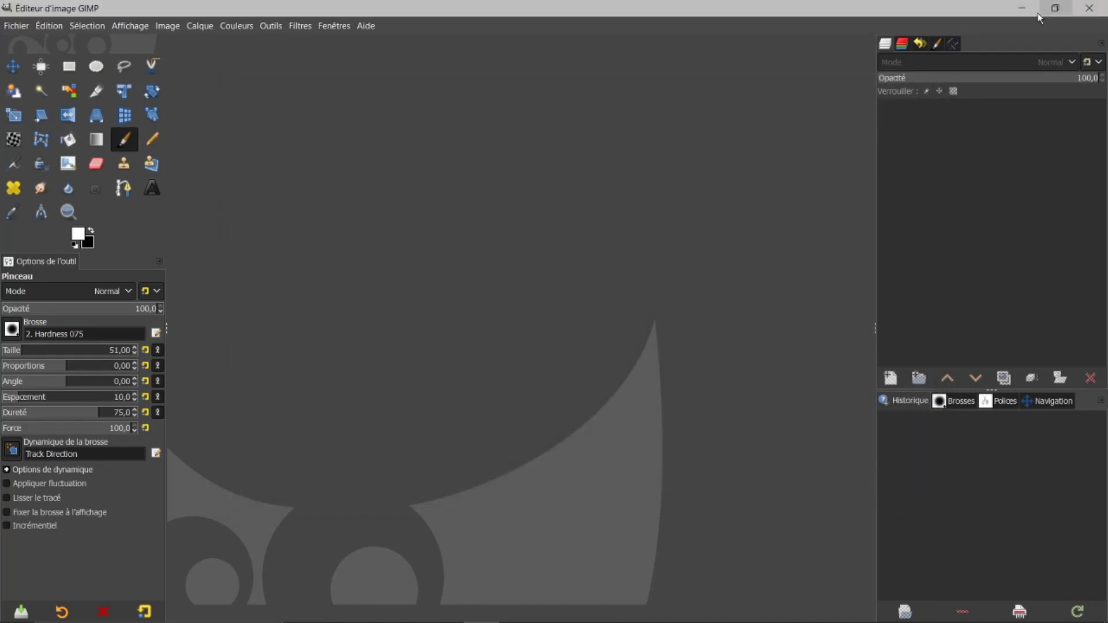
pyautogui.click(1022, 8)
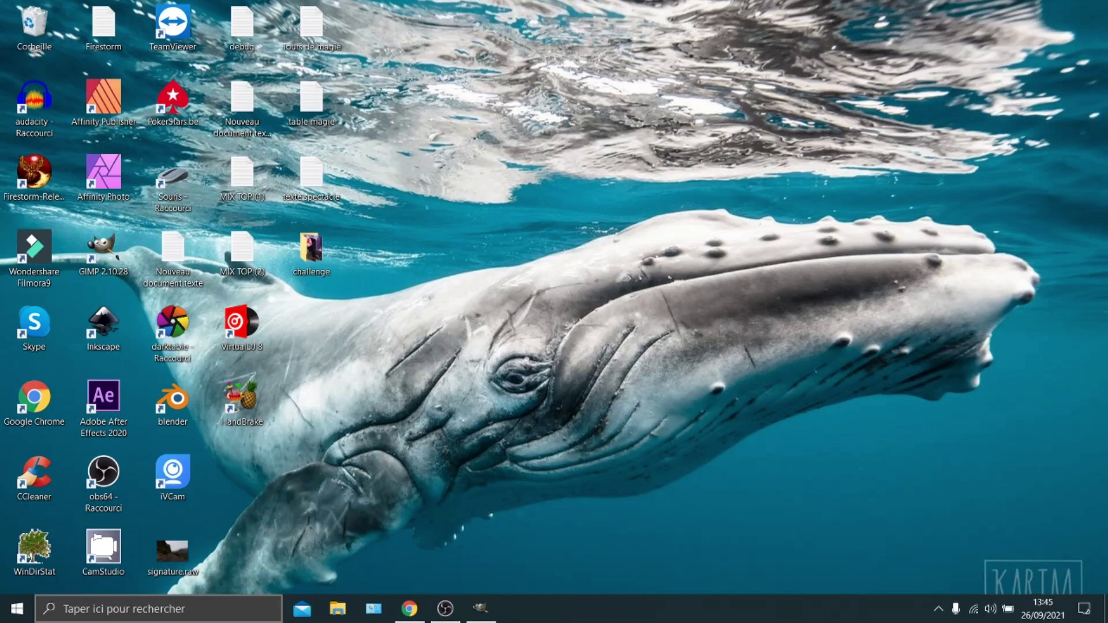
# Search 'add' and choose 'Ajouter ou supprimer des programmes' to reach Apps & features
pyautogui.click(17, 611)
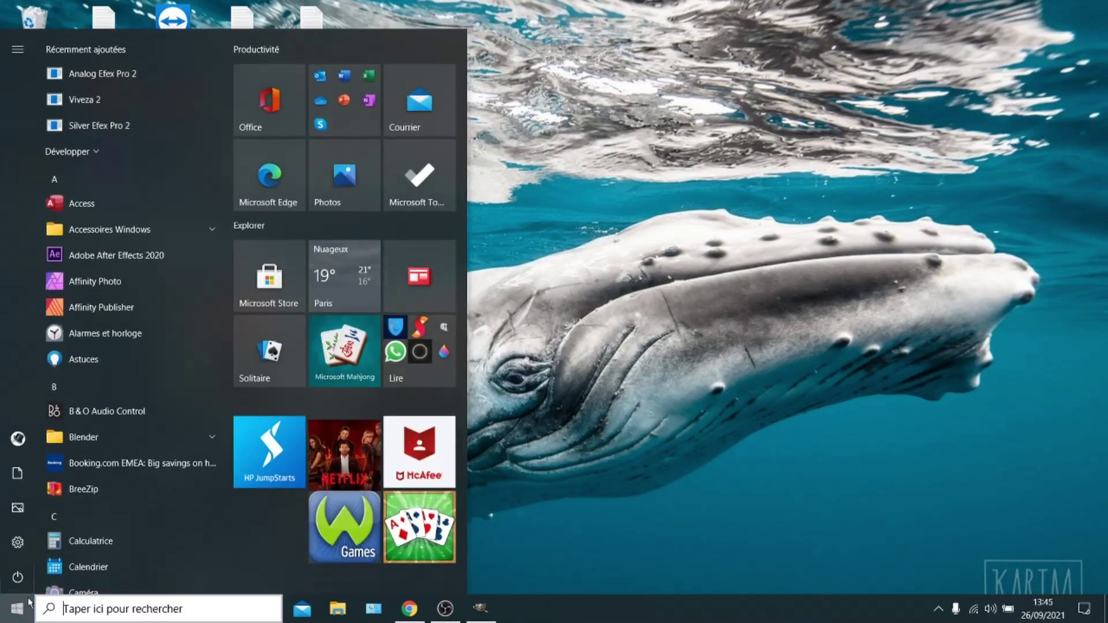
pyautogui.click(23, 542)
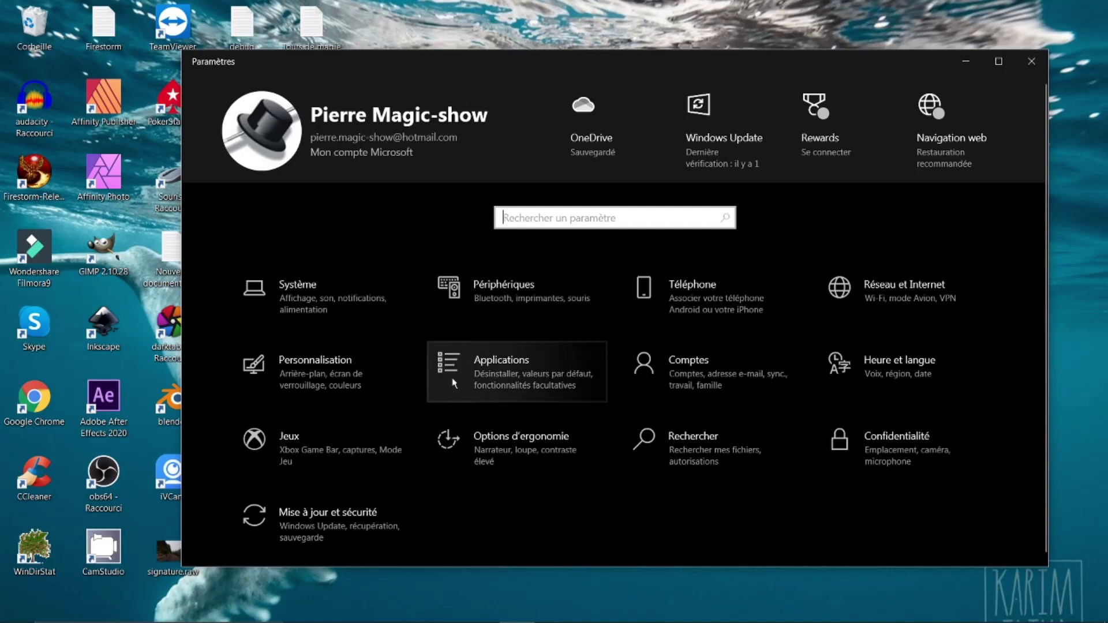
pyautogui.click(489, 364)
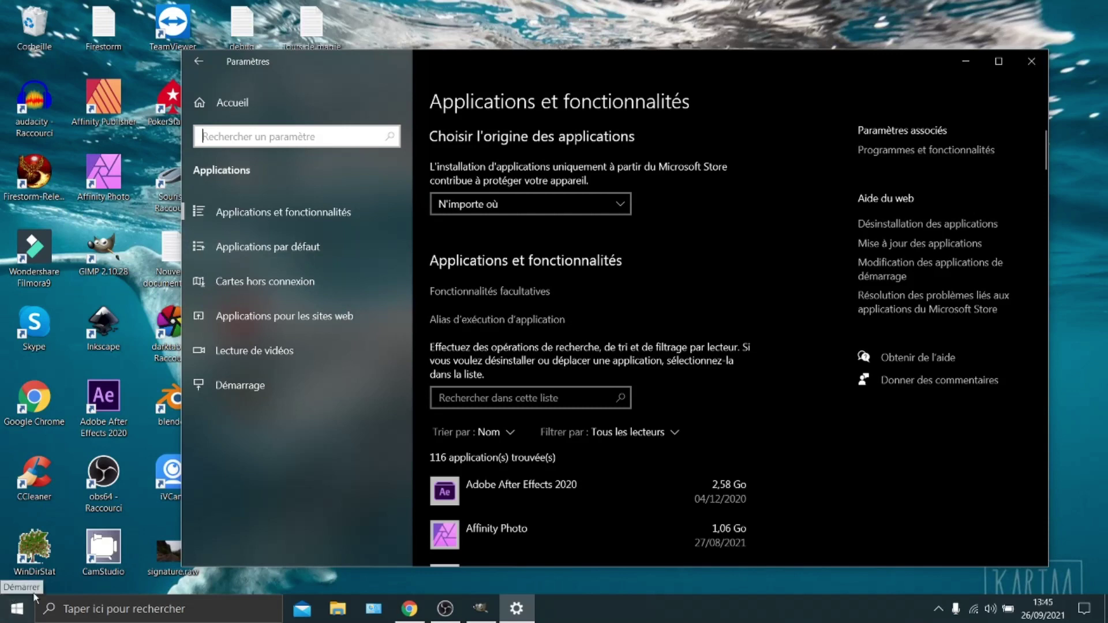
pyautogui.click(1032, 62)
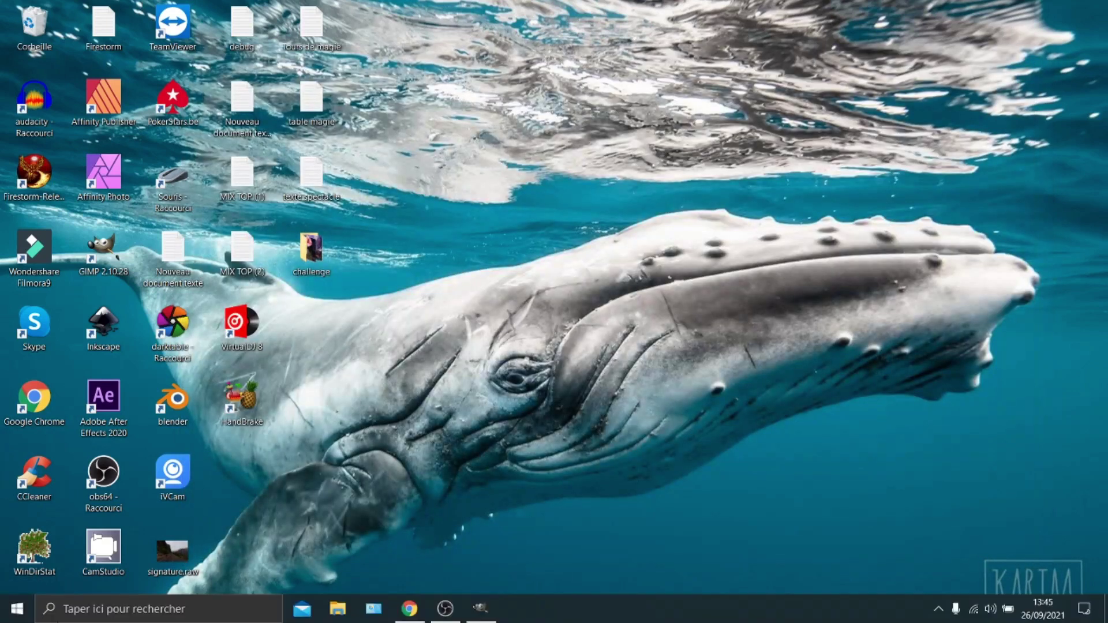
pyautogui.click(23, 610)
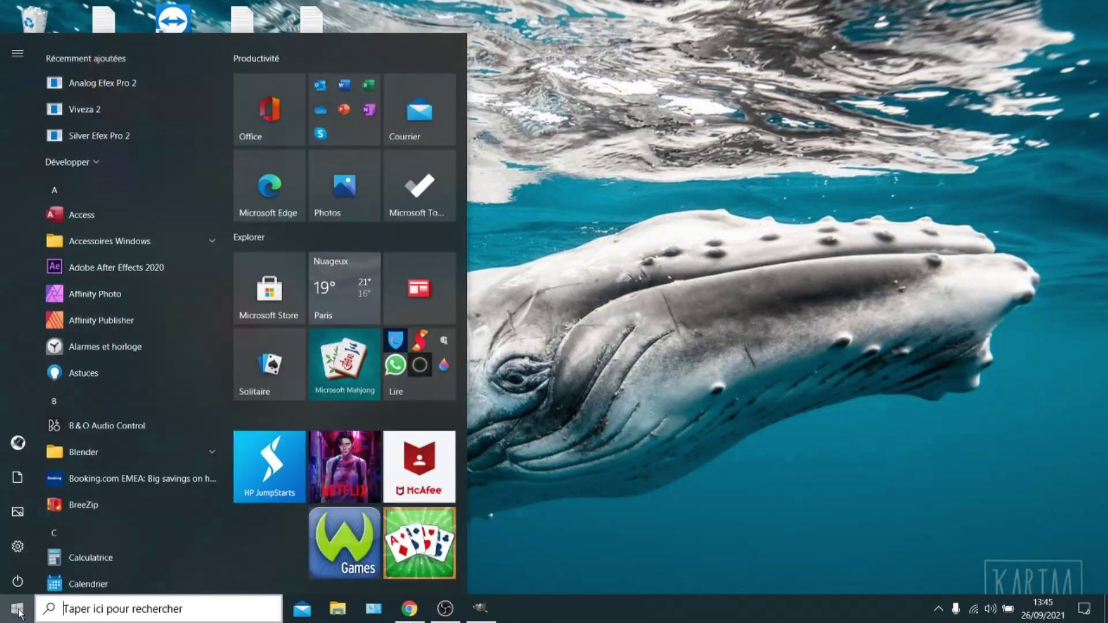
pyautogui.click(98, 610)
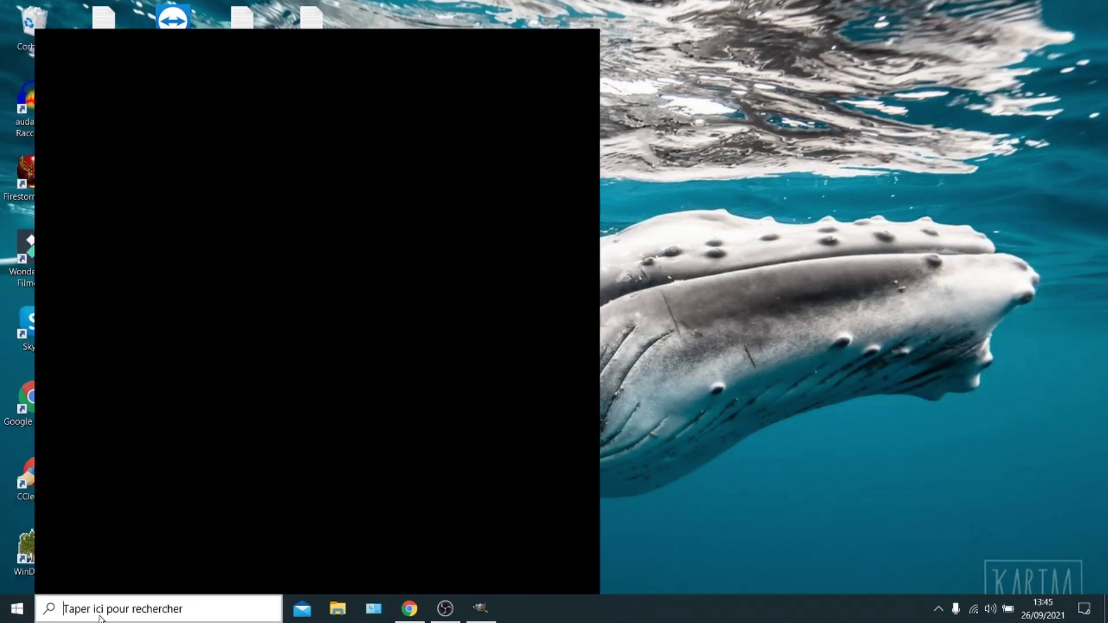
pyautogui.write('add')
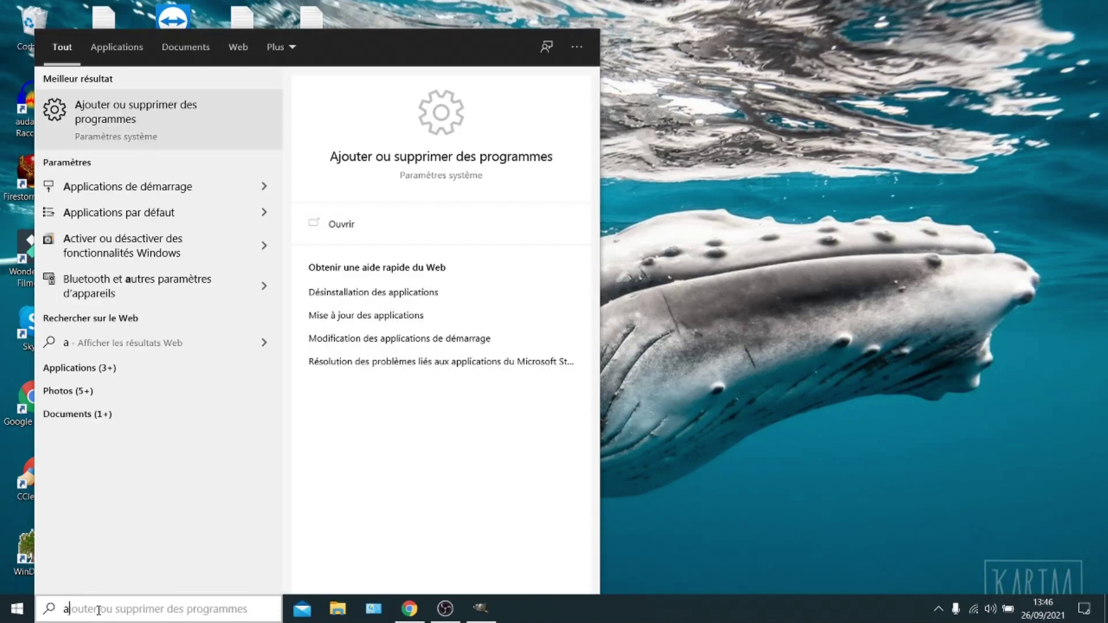
pyautogui.click(142, 111)
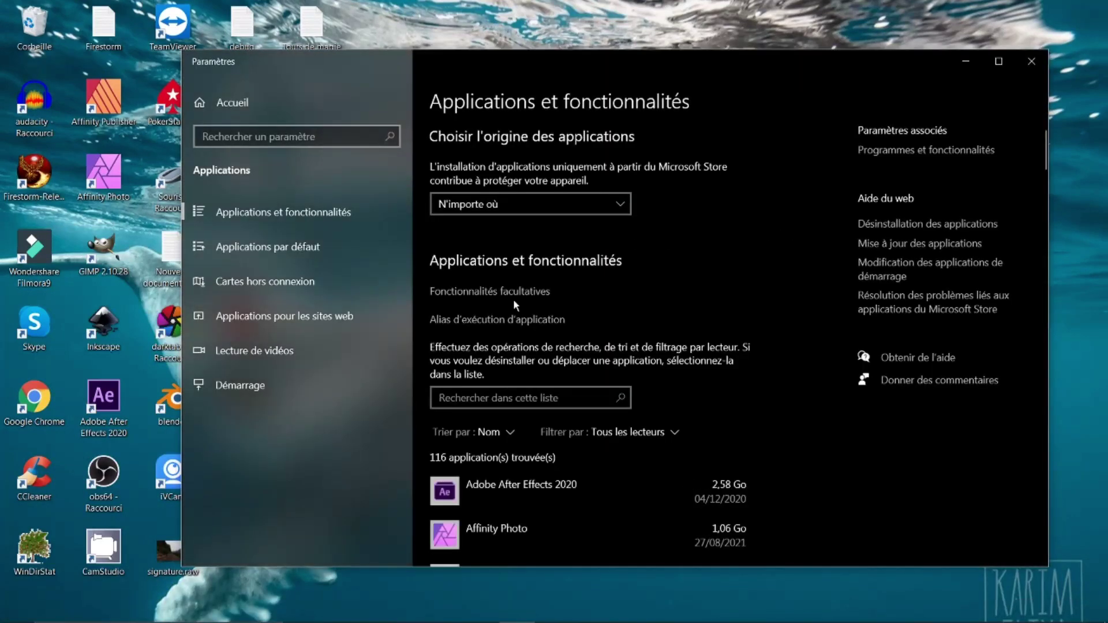
# Filter apps by 'g'm', fully uninstall G'MIC-Qt for GIMP 2.9.9, then close Settings
pyautogui.click(487, 399)
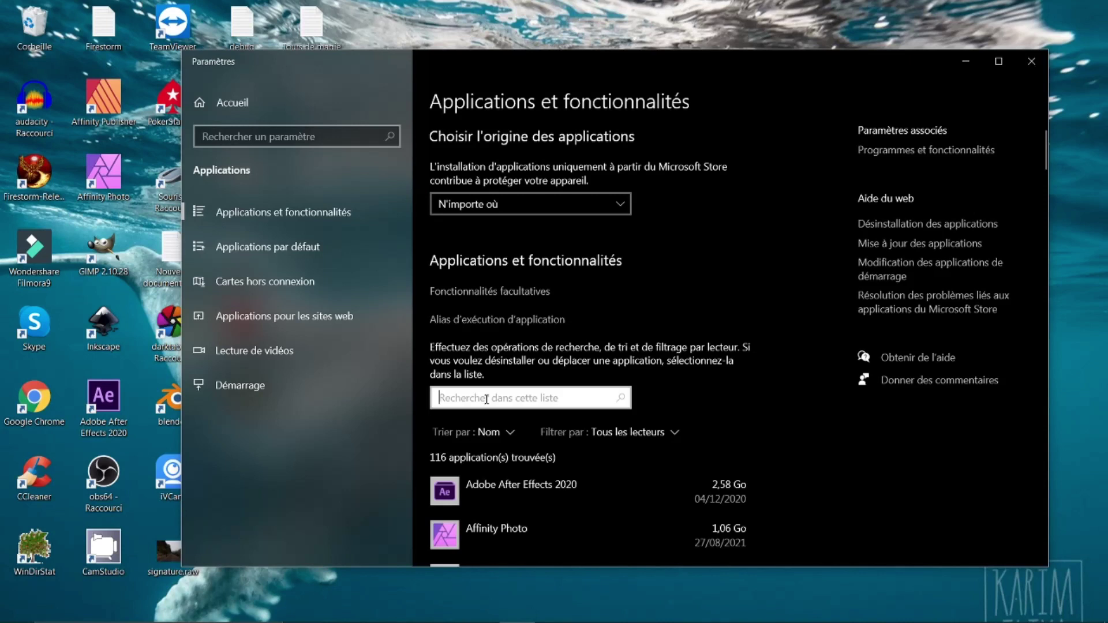
pyautogui.write('g')
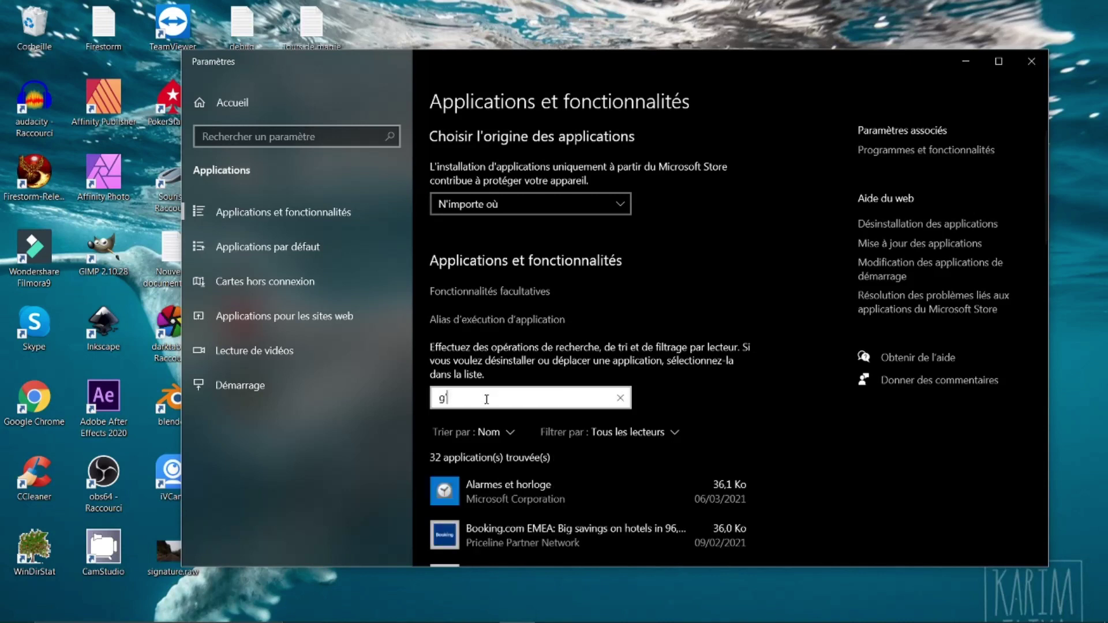
pyautogui.write("'m")
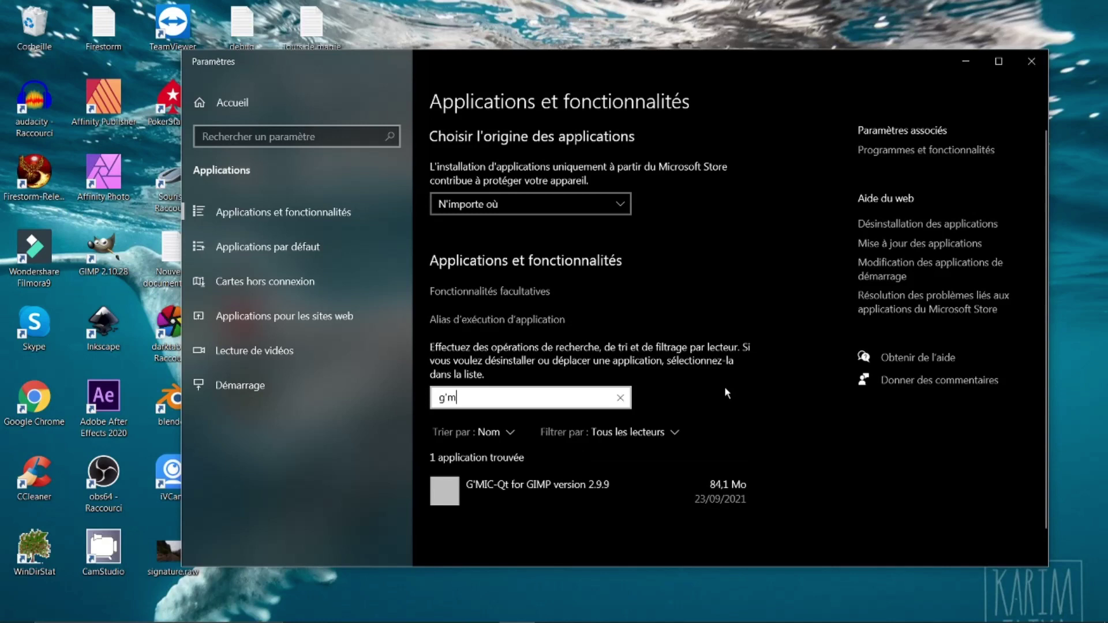
pyautogui.click(526, 489)
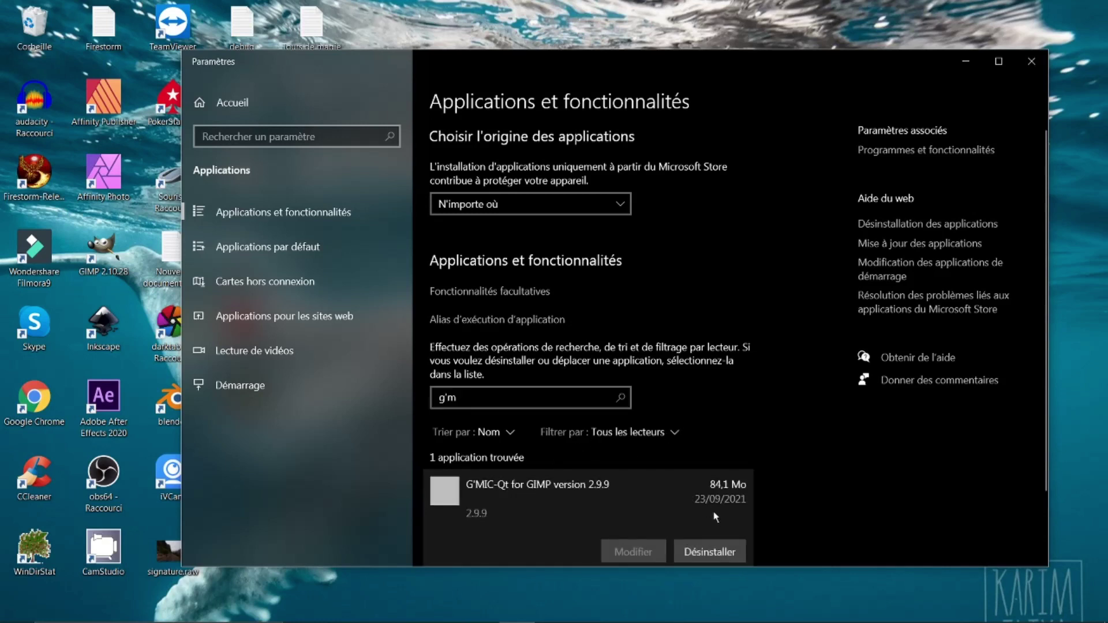
pyautogui.click(694, 553)
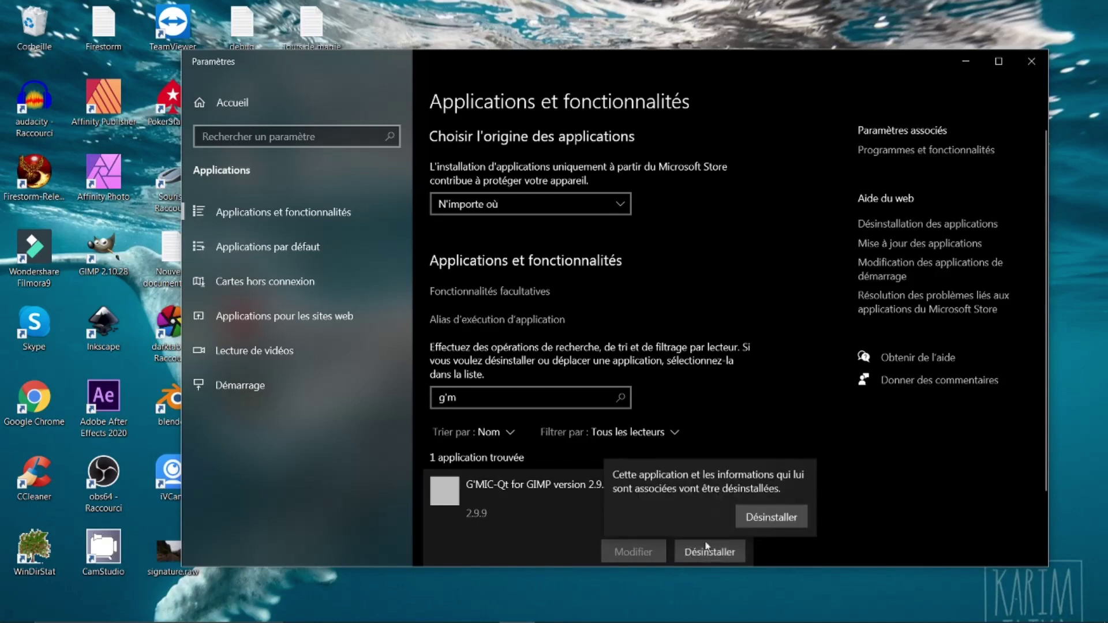
pyautogui.click(794, 519)
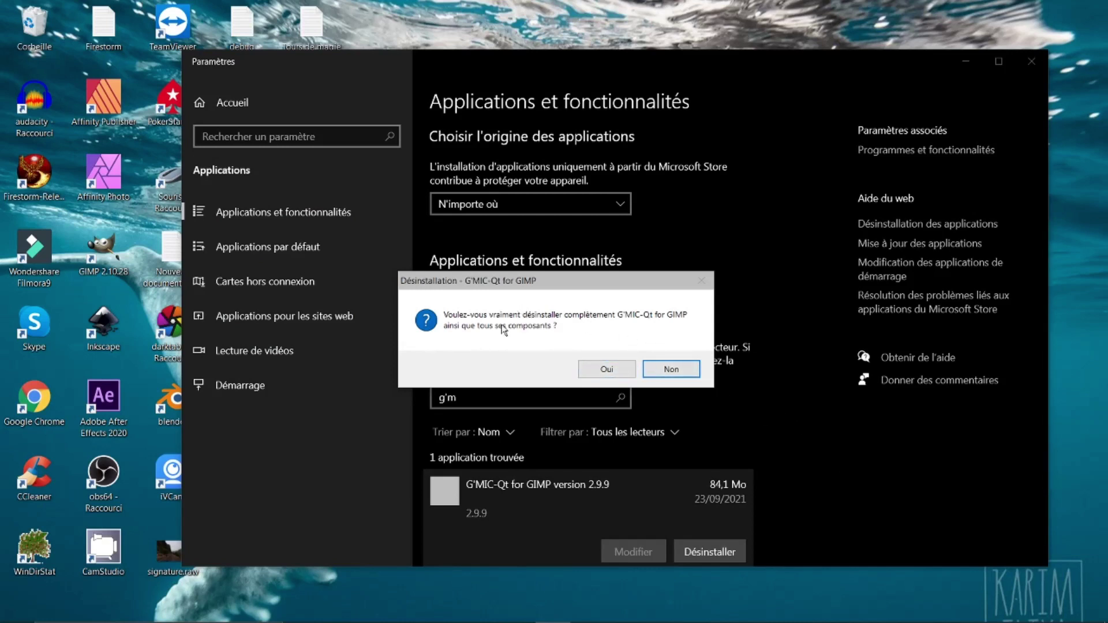
pyautogui.click(607, 370)
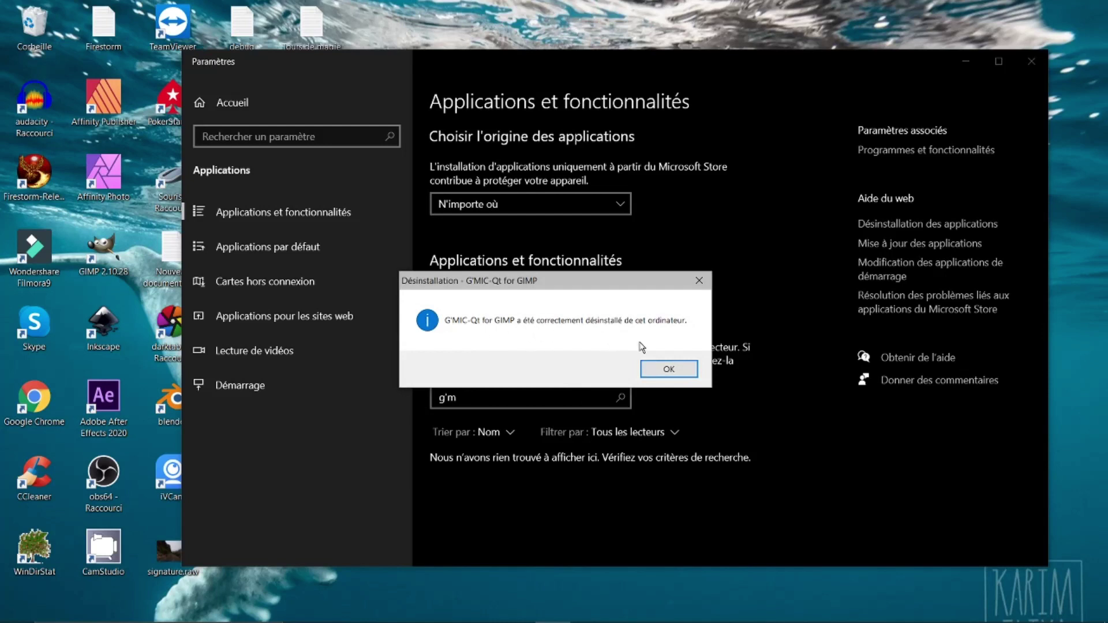
pyautogui.click(693, 369)
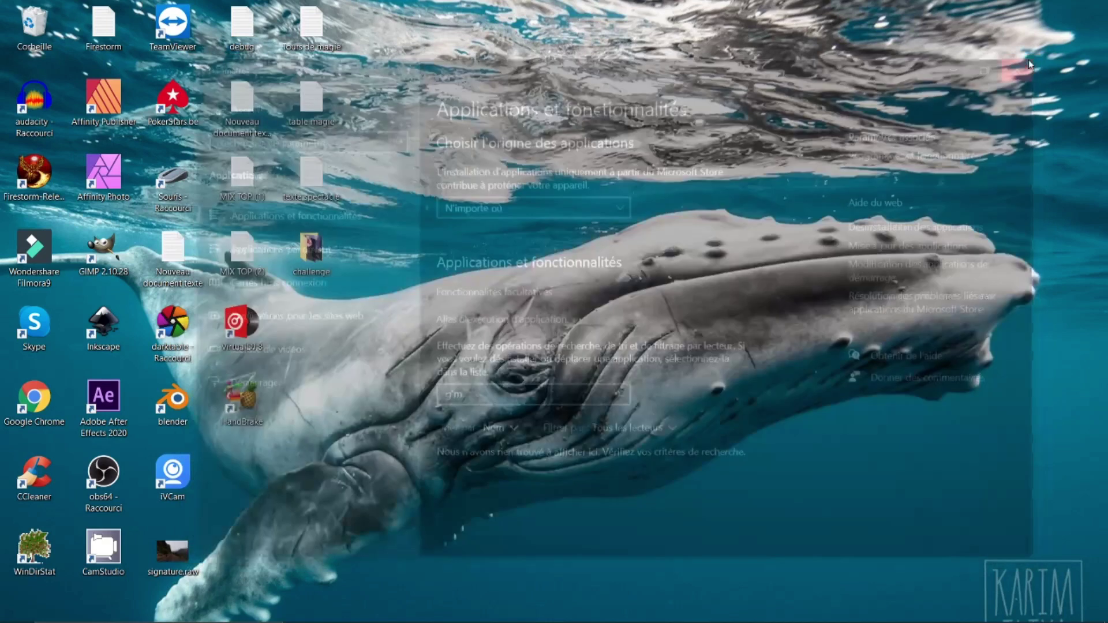
pyautogui.click(1032, 61)
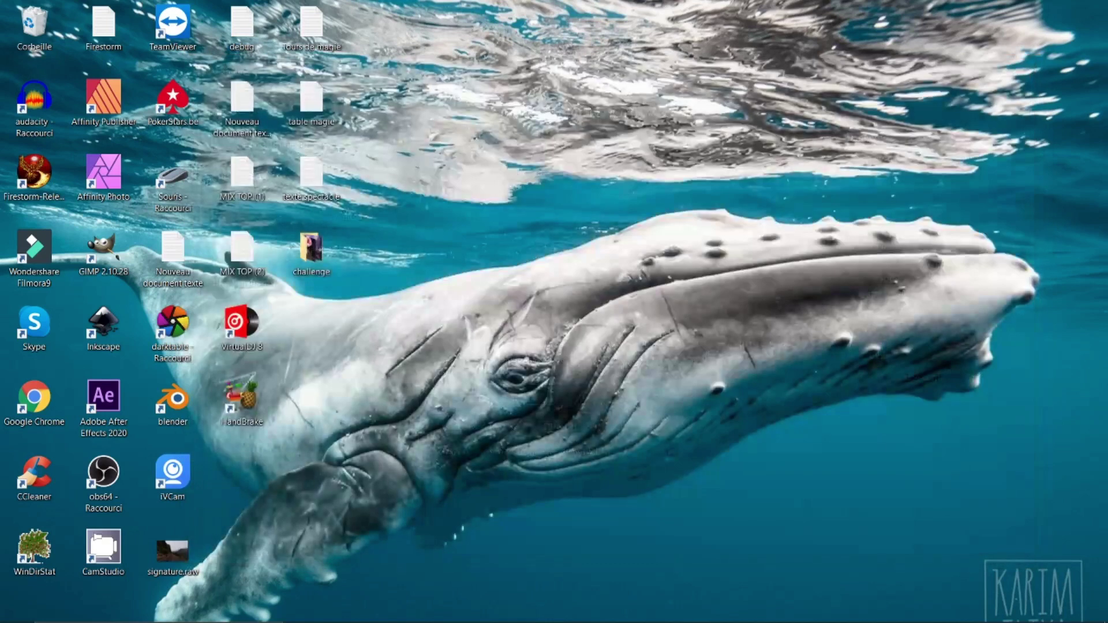
# Restore GIMP and reveal the Roaming GIMP 2.10 plug-ins folder from Préférences > Dossiers > Greffons
pyautogui.click(482, 606)
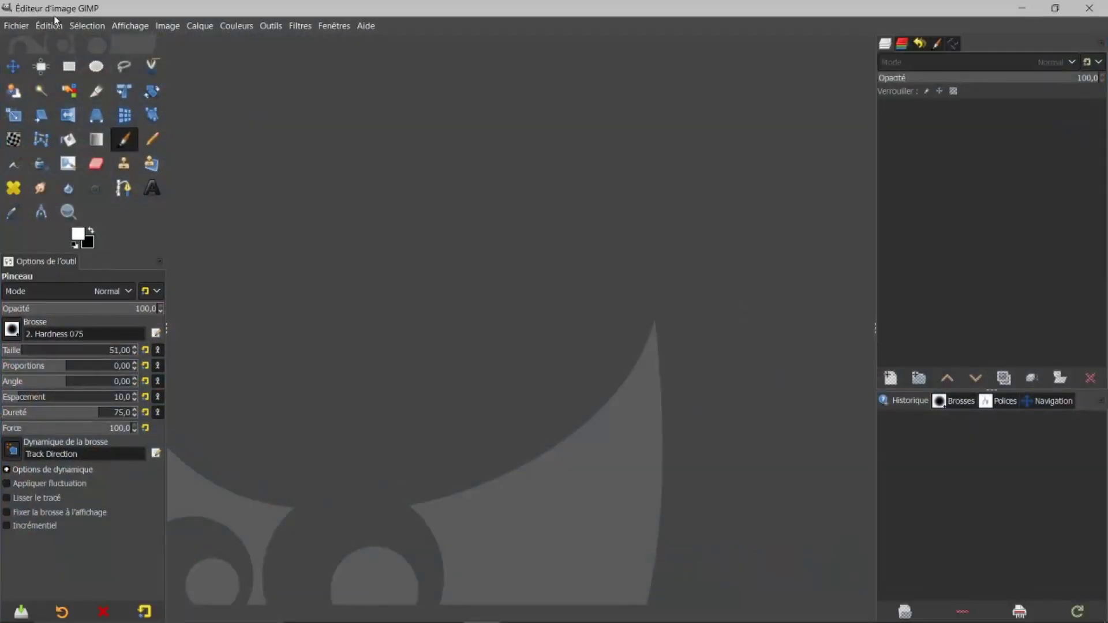
pyautogui.click(48, 26)
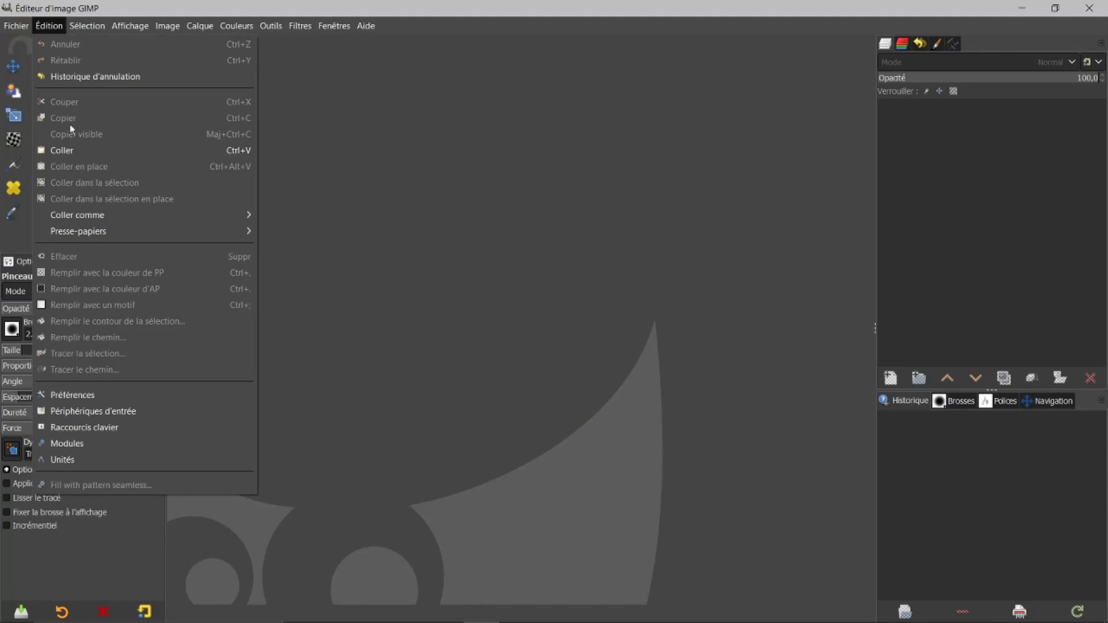
pyautogui.click(72, 397)
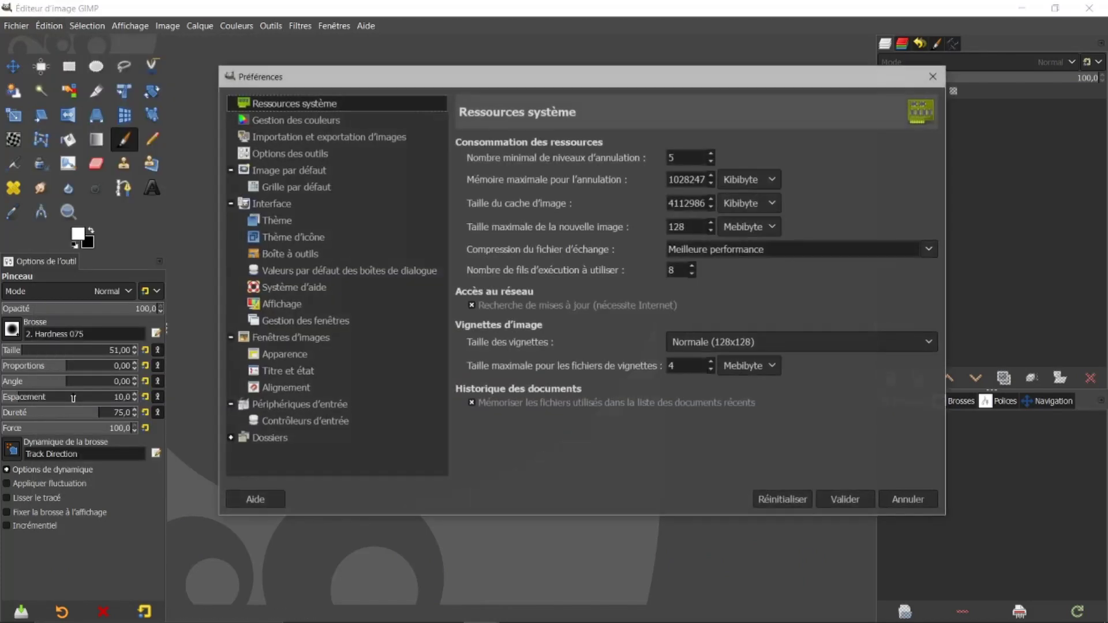
pyautogui.click(231, 438)
pyautogui.scroll(-5, 363, 413)
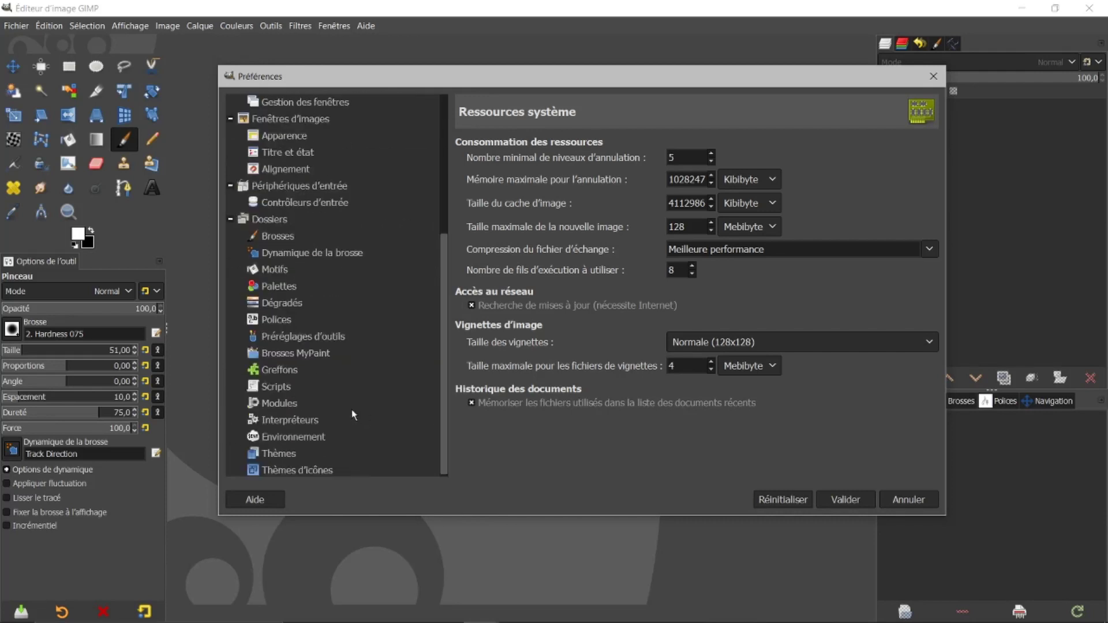
pyautogui.click(297, 370)
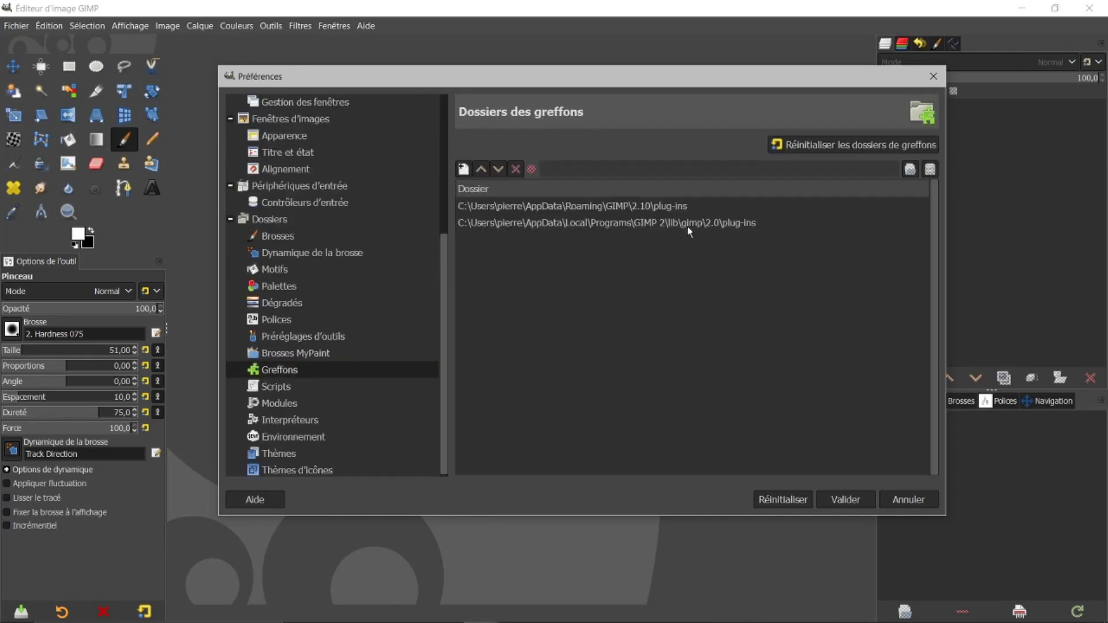
pyautogui.click(696, 207)
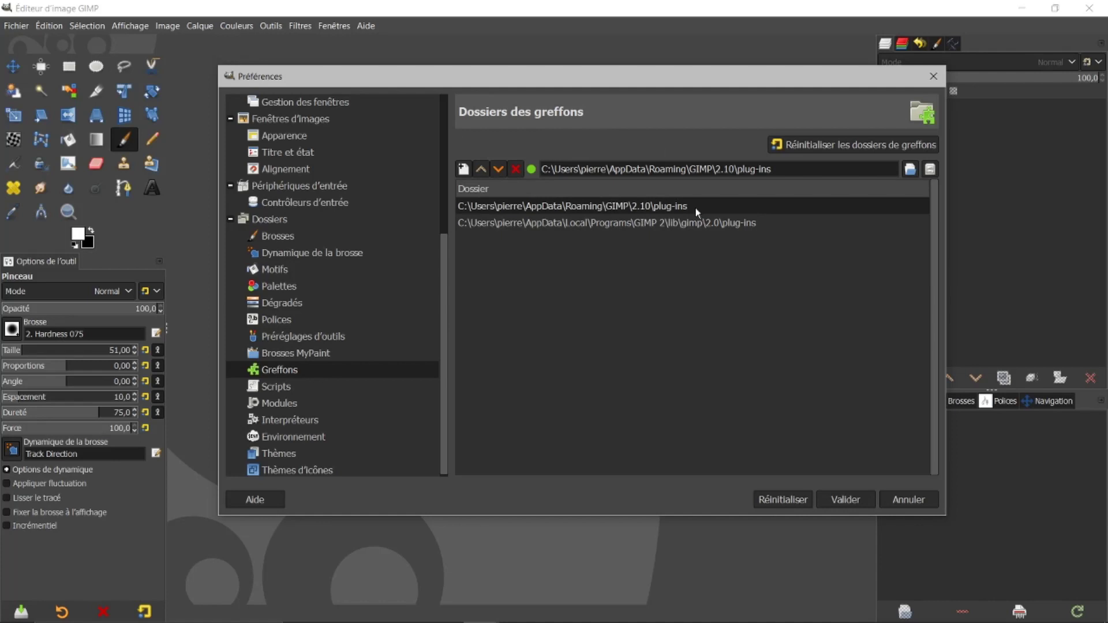
pyautogui.click(930, 169)
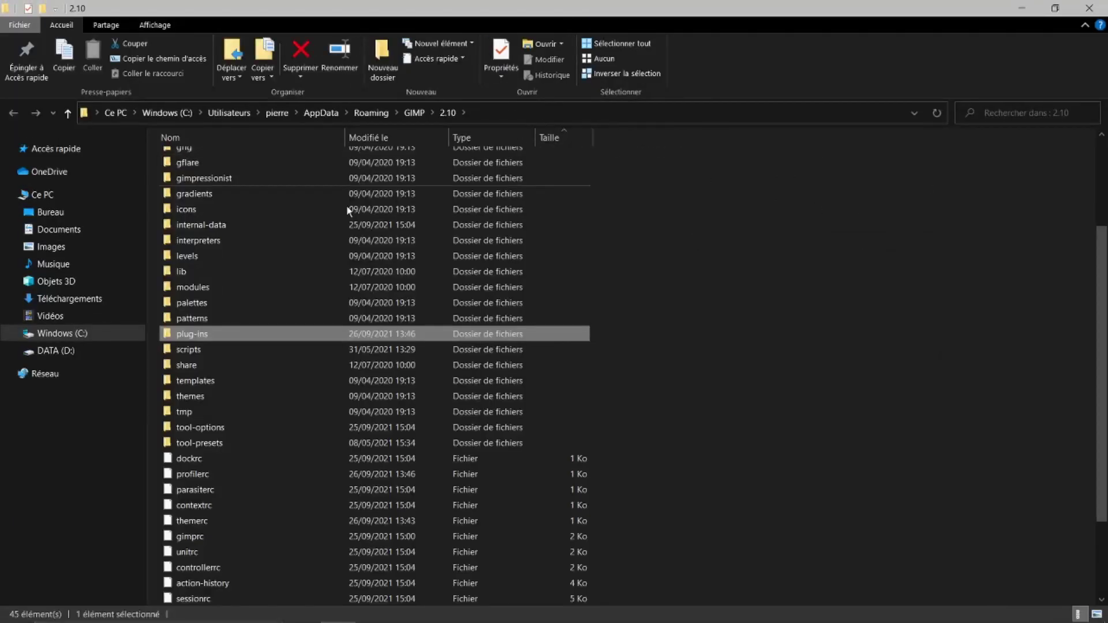
# Open the plug-ins folder to inspect its files, then close File Explorer
pyautogui.doubleClick(173, 336)
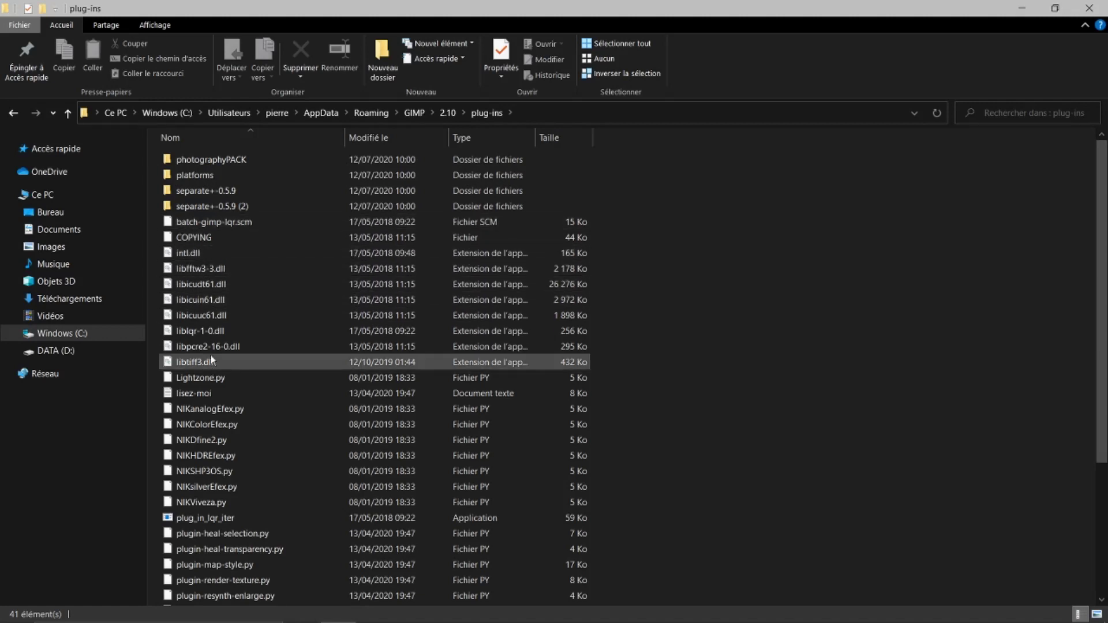
pyautogui.click(1090, 8)
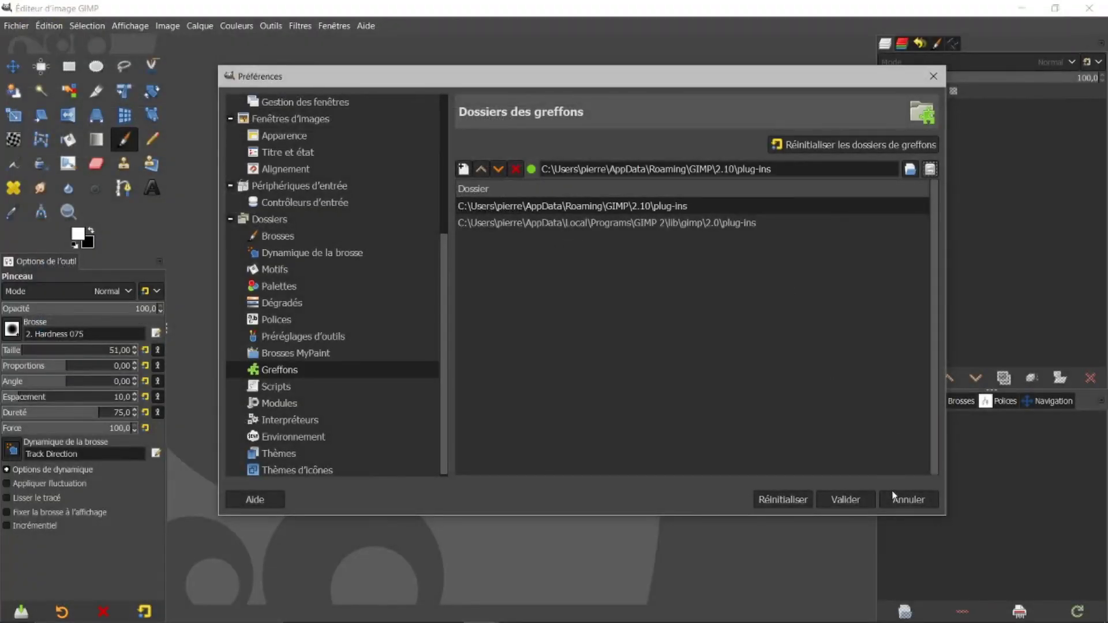
# Cancel Préférences, quit GIMP, and bring Chrome back on gmic.eu/download.html
pyautogui.click(894, 497)
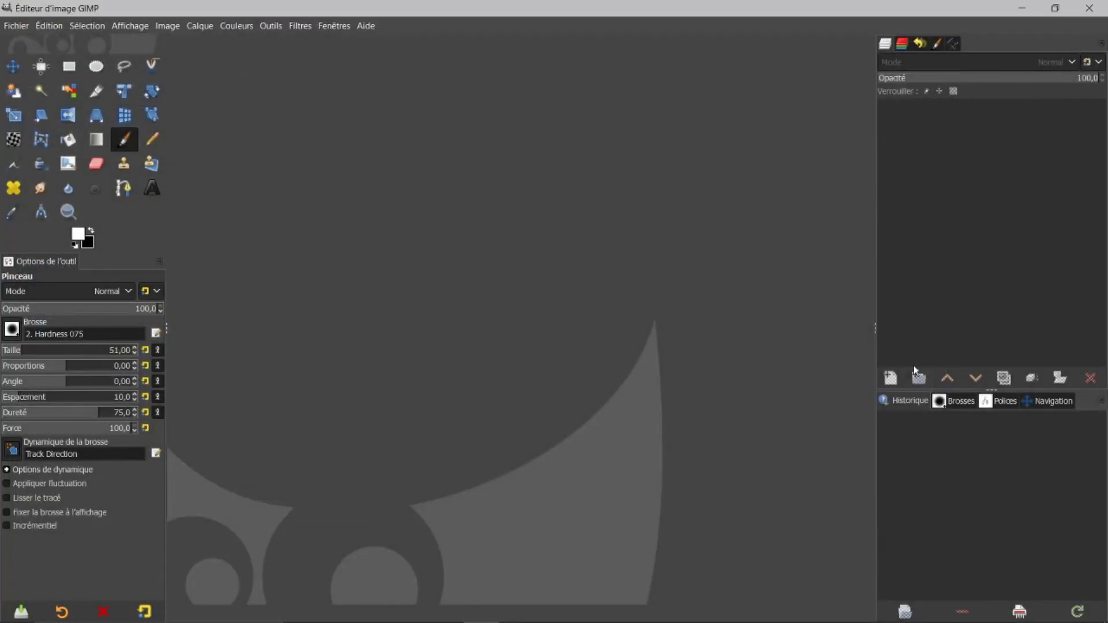
pyautogui.click(1095, 11)
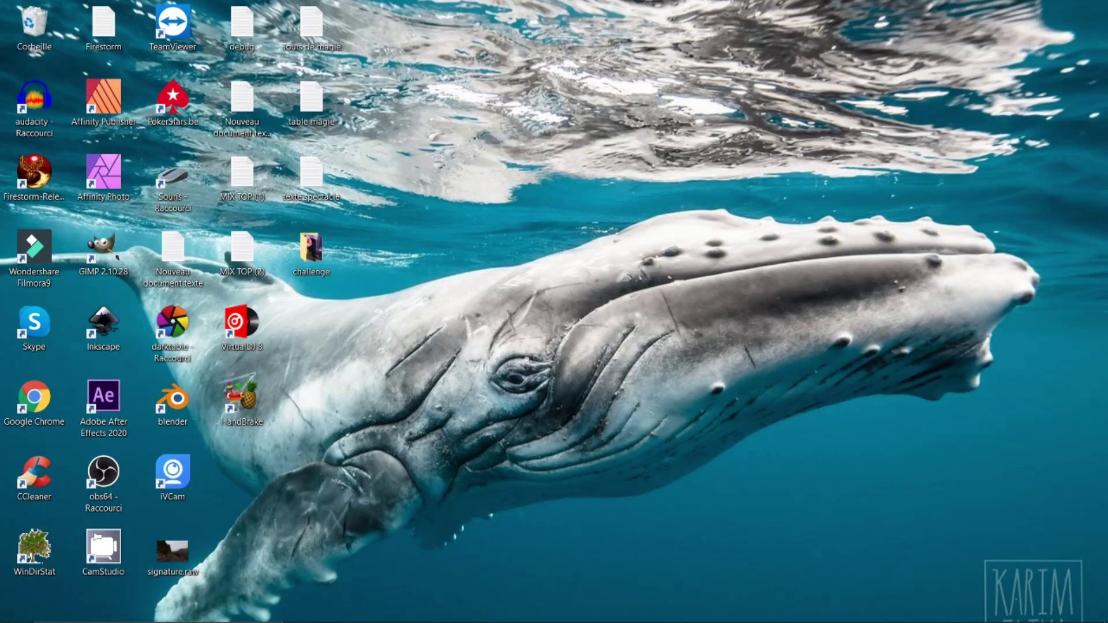
pyautogui.click(410, 610)
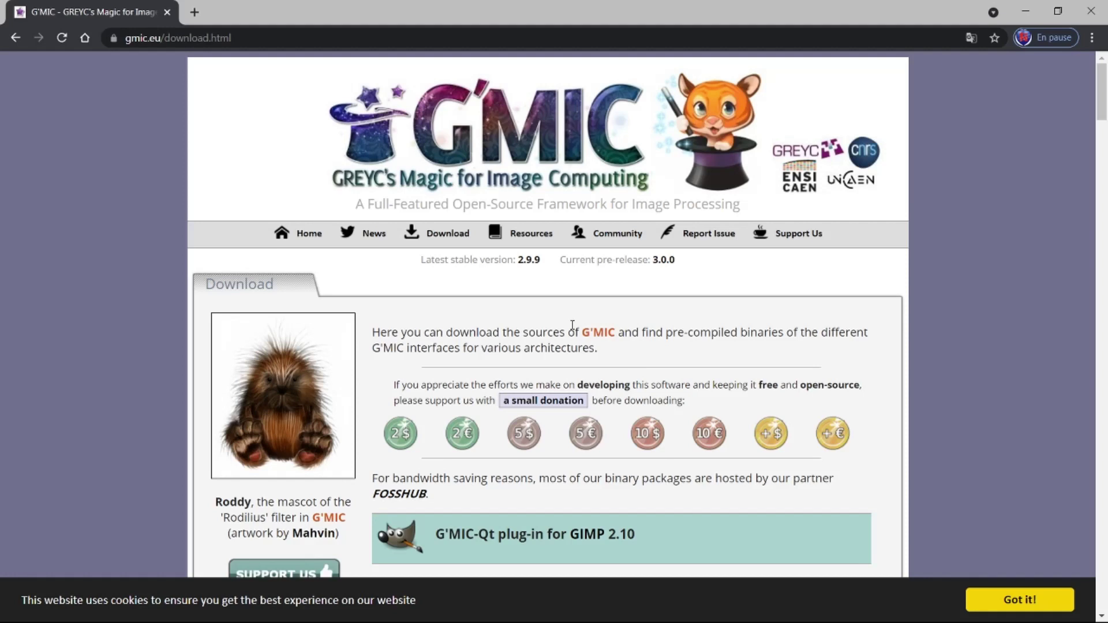
# Translate the G'MIC download page with 'Traduire en français' and close the Translate bubble
pyautogui.scroll(-1, 544, 344)
pyautogui.scroll(-2, 544, 345)
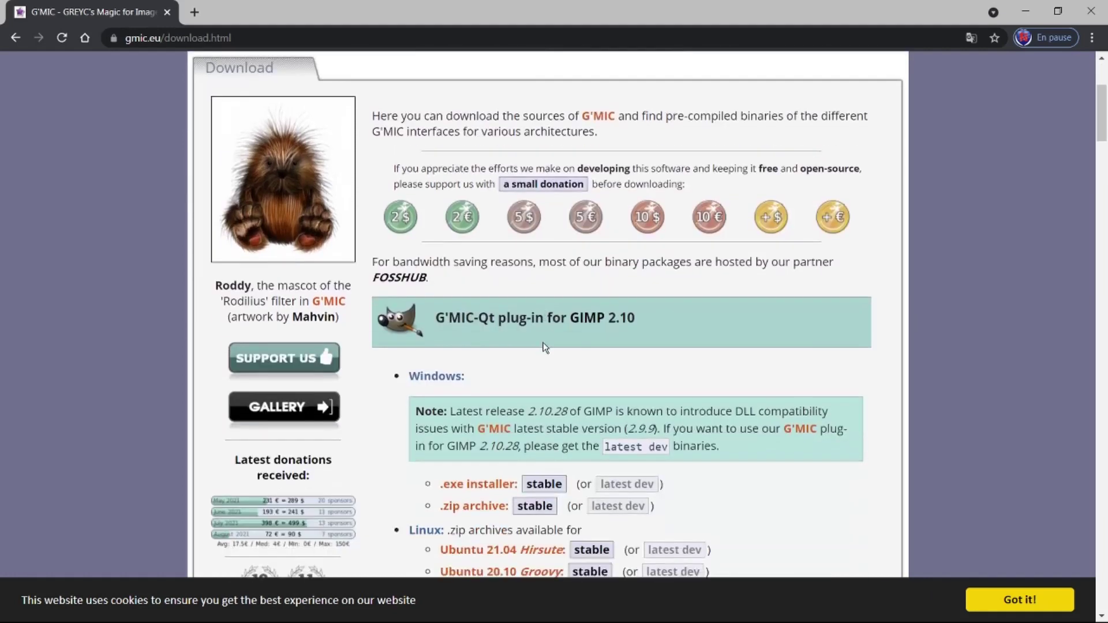
pyautogui.scroll(3, 543, 344)
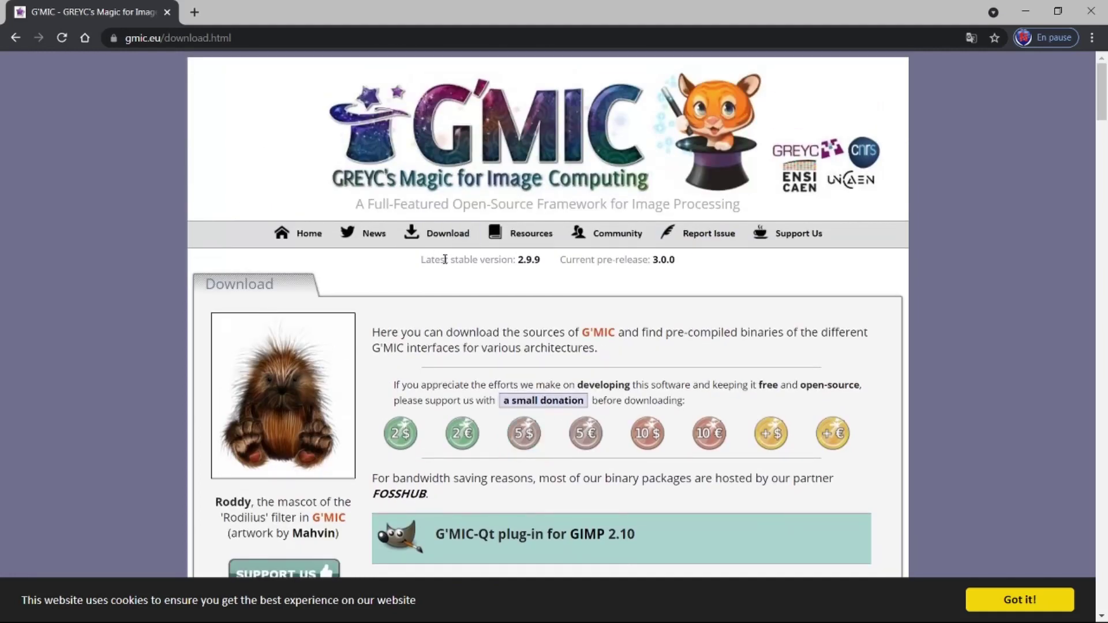
pyautogui.scroll(-7, 447, 260)
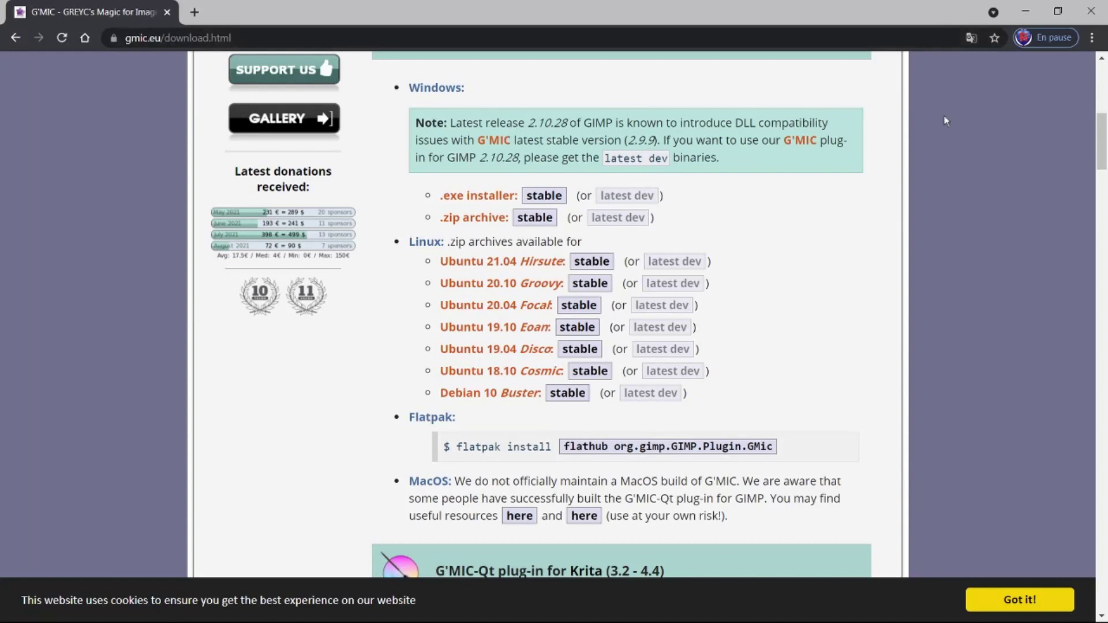
pyautogui.rightClick(981, 131)
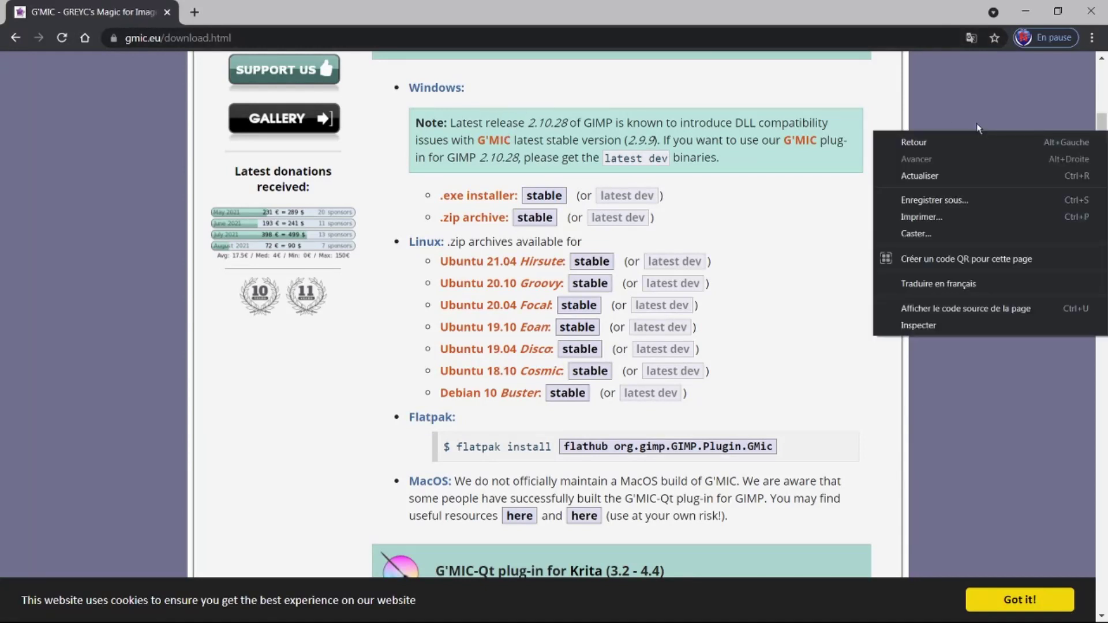
pyautogui.click(937, 282)
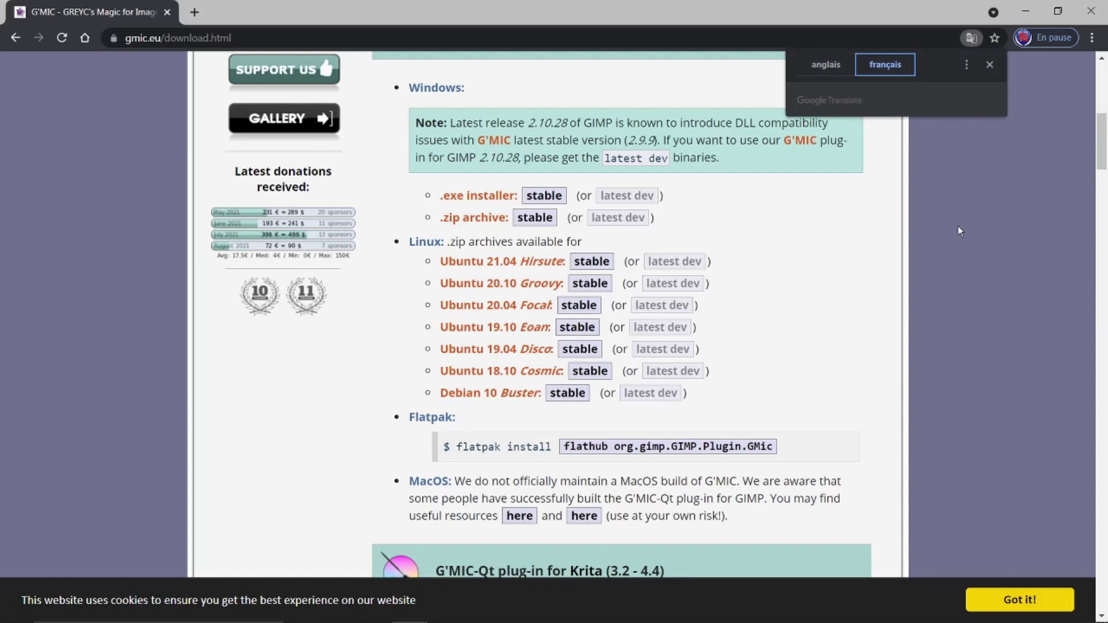
pyautogui.click(991, 65)
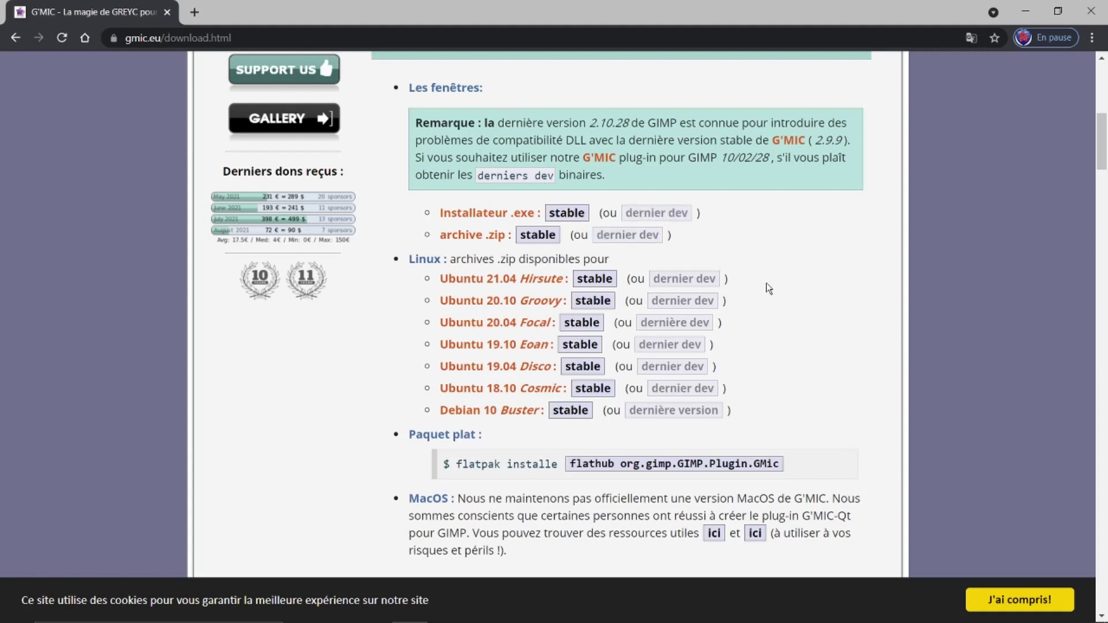
pyautogui.scroll(1, 769, 288)
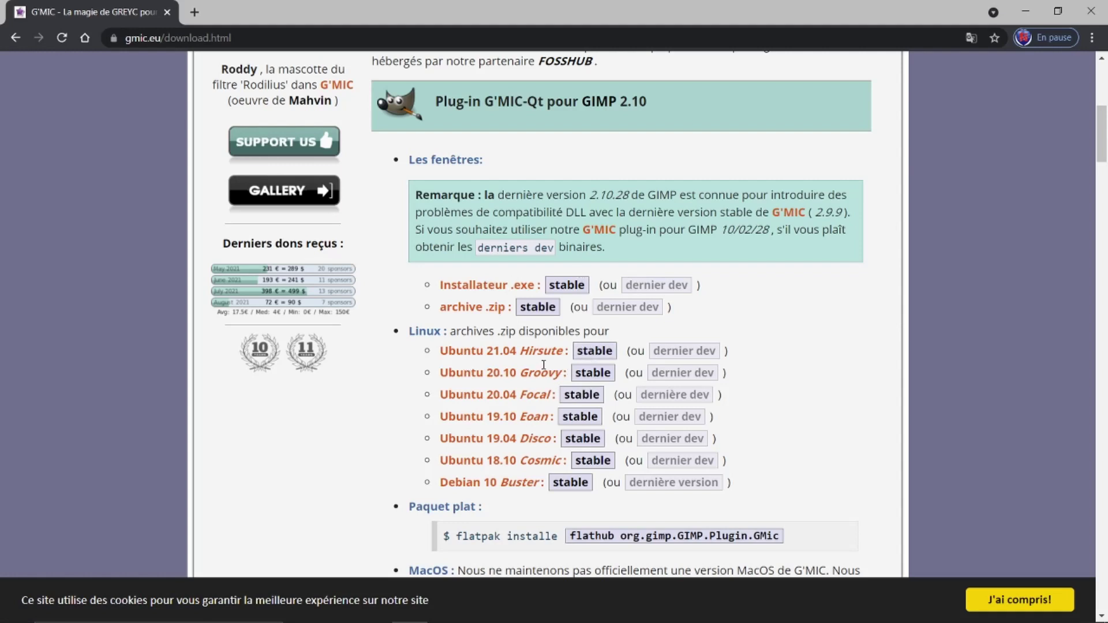
# Download the 25.3 MB dev gmic_gimp2.10_win64.exe installer and show it in the Downloads folder
pyautogui.click(657, 289)
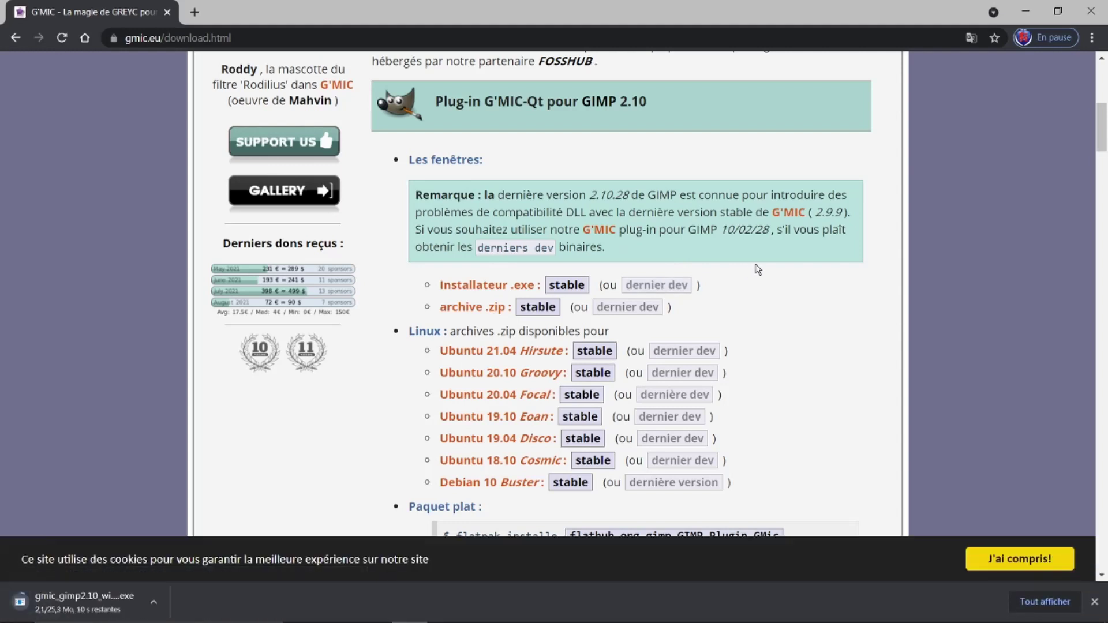
pyautogui.click(1042, 600)
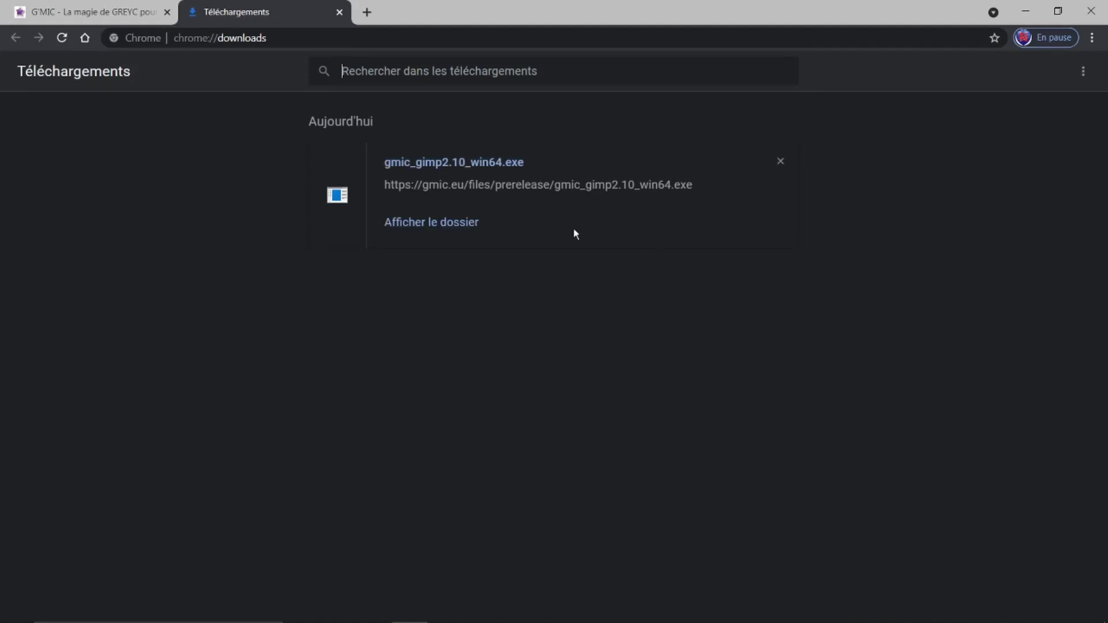
pyautogui.click(446, 226)
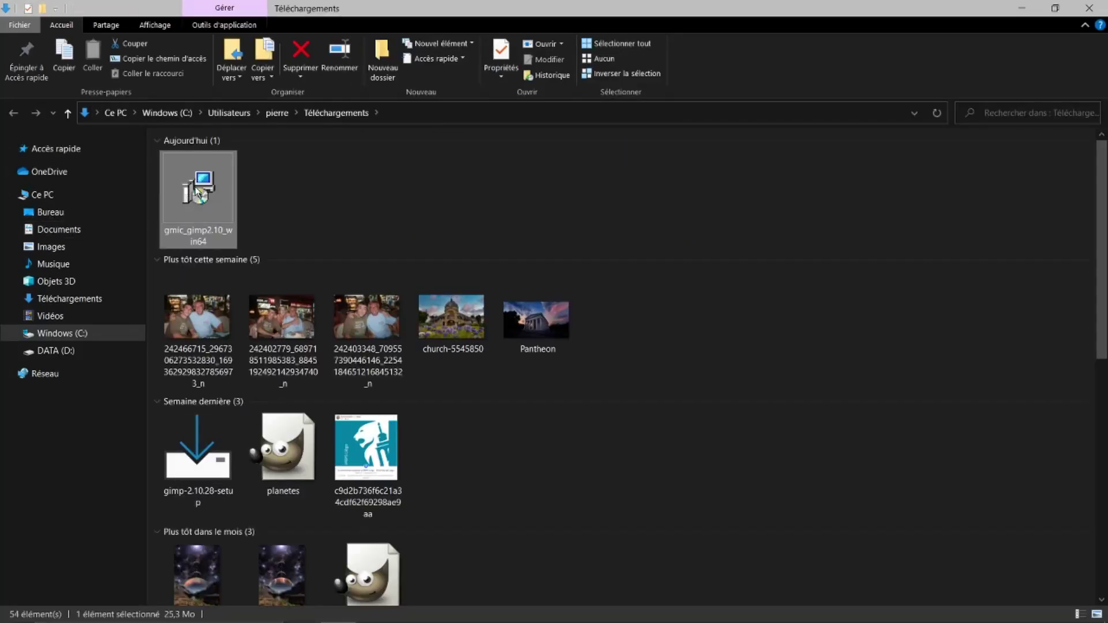
# Run the installer past the security warning, in French, and install G'MIC-Qt 3.0.0 into the default plug-ins folder
pyautogui.doubleClick(195, 191)
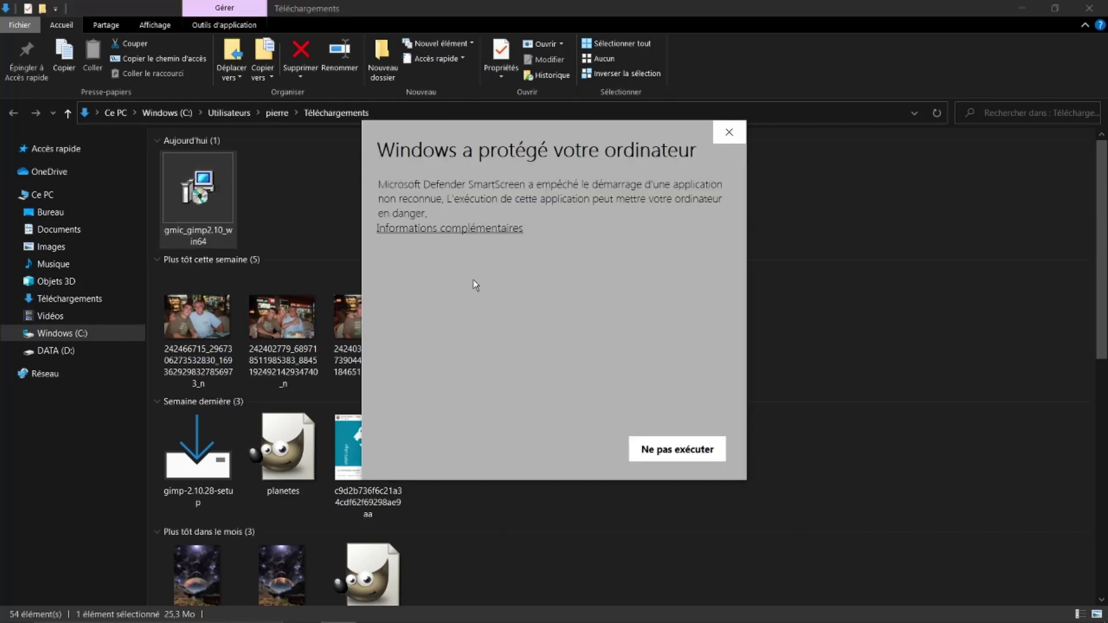
pyautogui.click(485, 230)
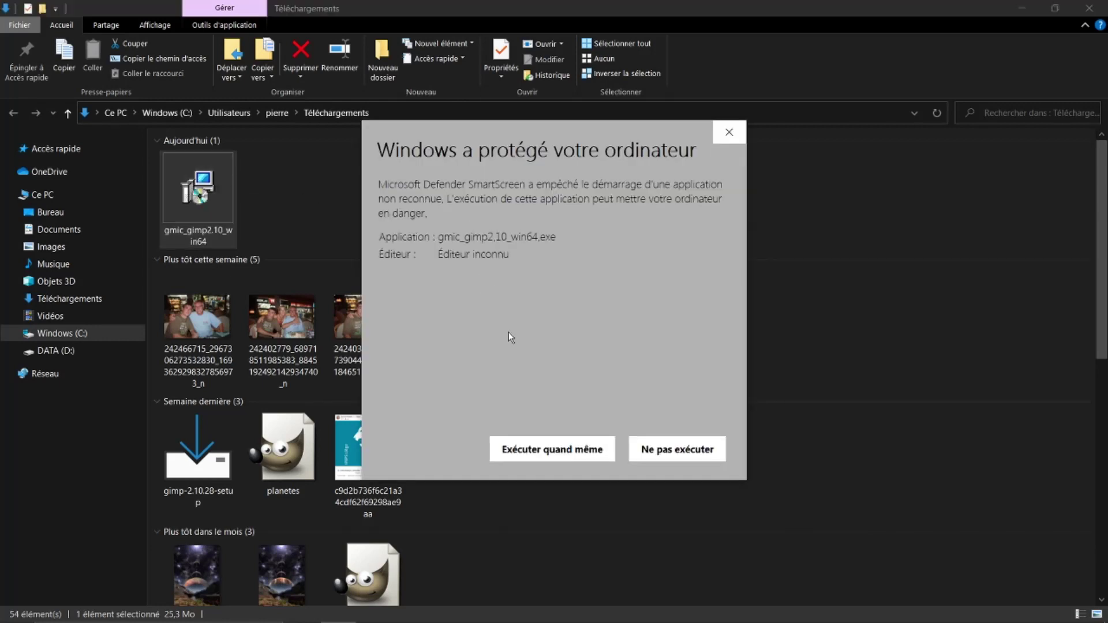
pyautogui.click(539, 455)
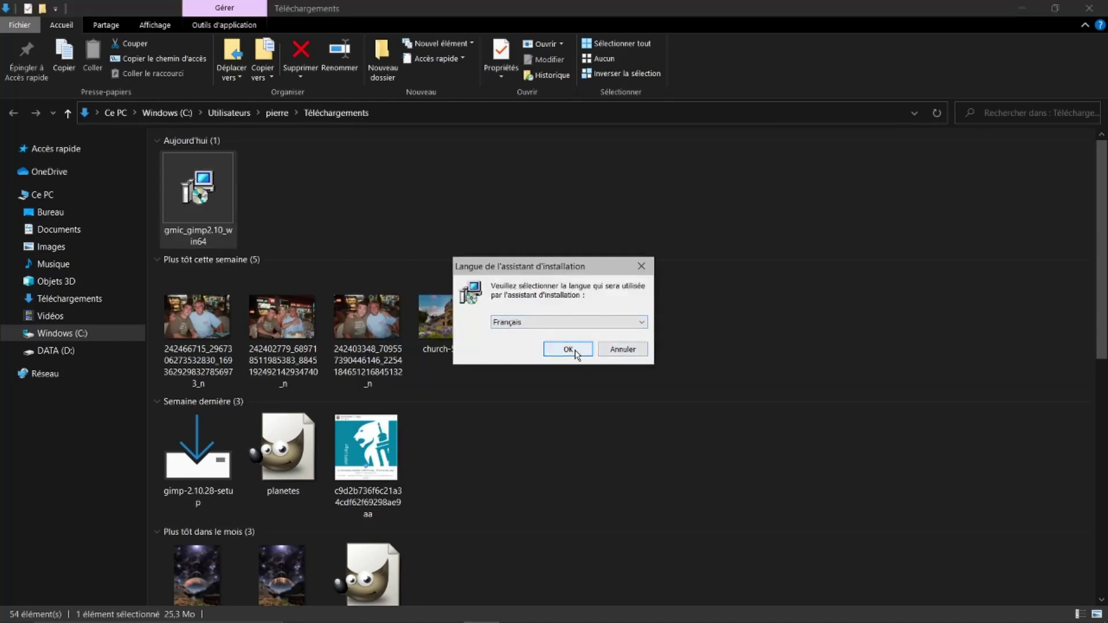
pyautogui.click(568, 350)
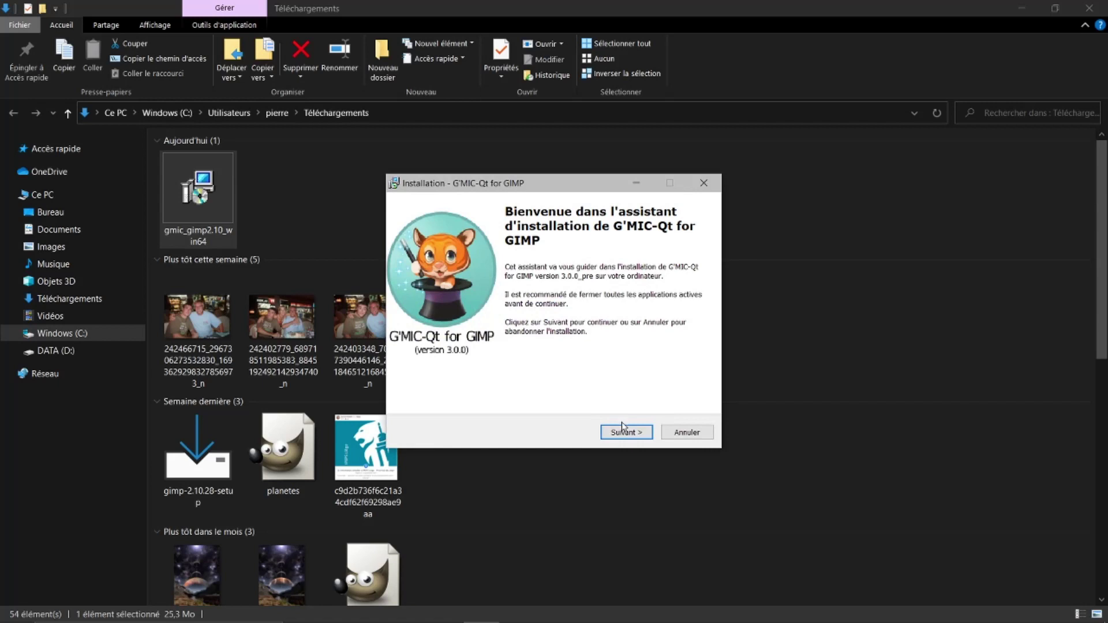
pyautogui.click(622, 427)
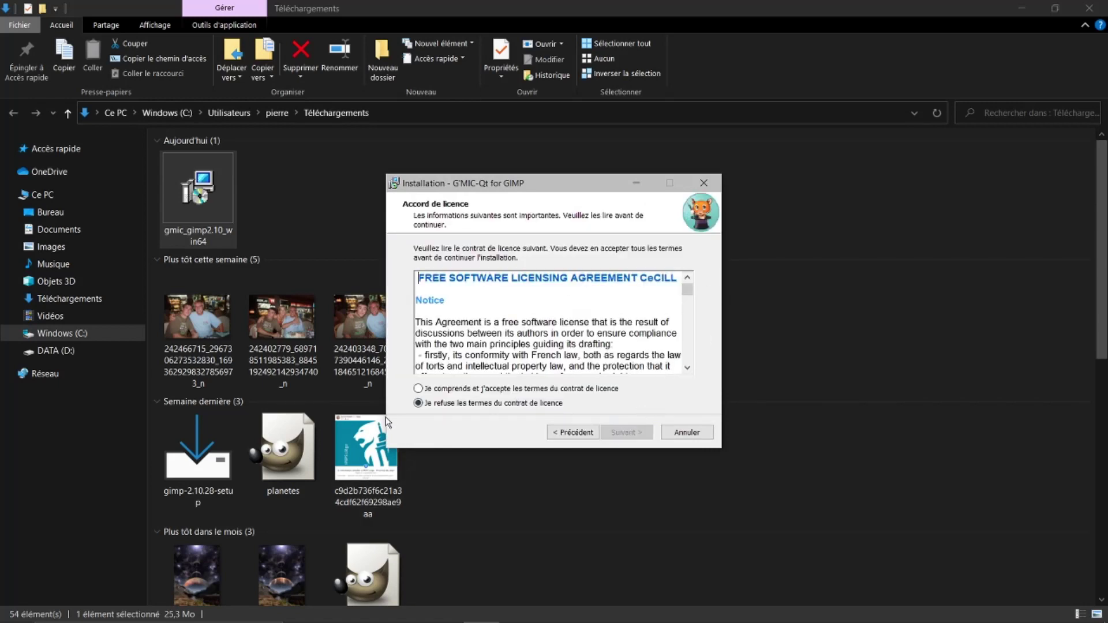
pyautogui.click(418, 389)
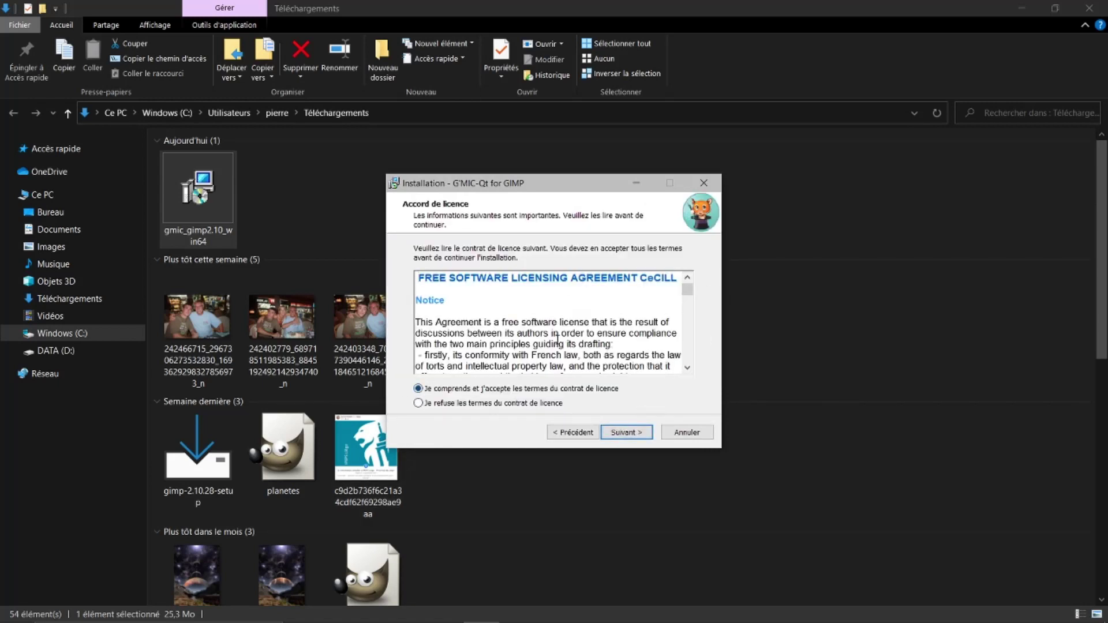
pyautogui.click(620, 433)
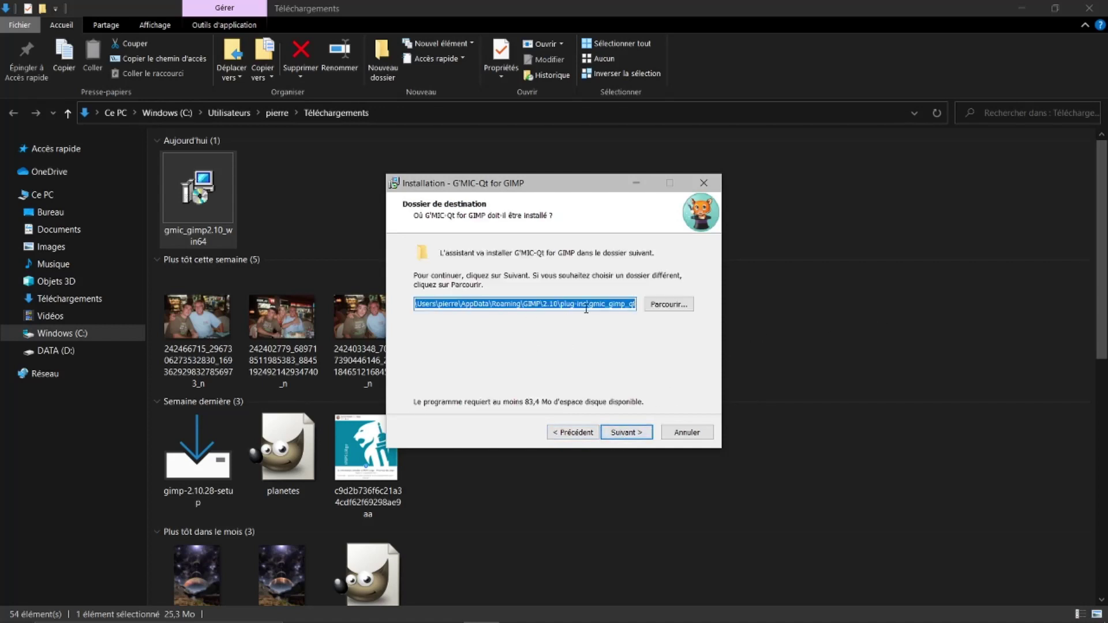
pyautogui.click(628, 439)
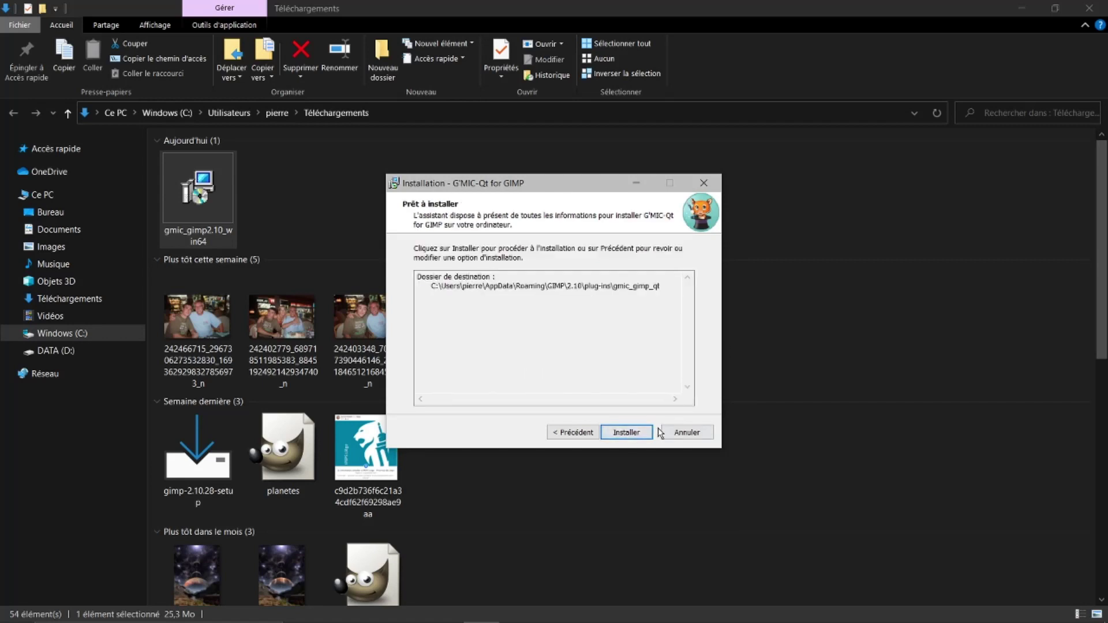
pyautogui.click(627, 433)
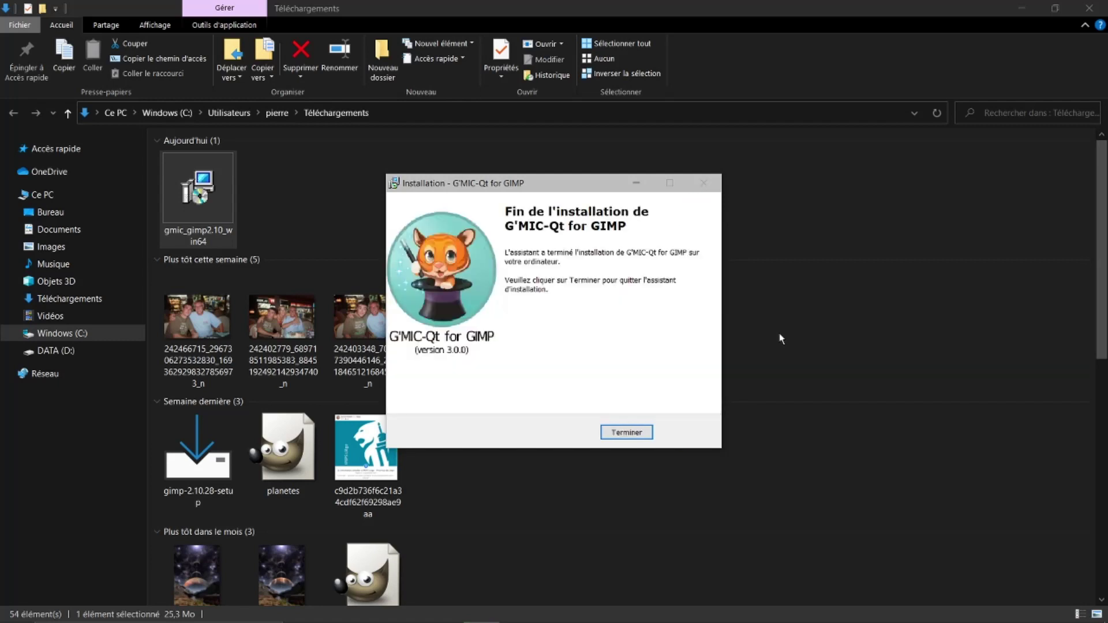
pyautogui.click(616, 434)
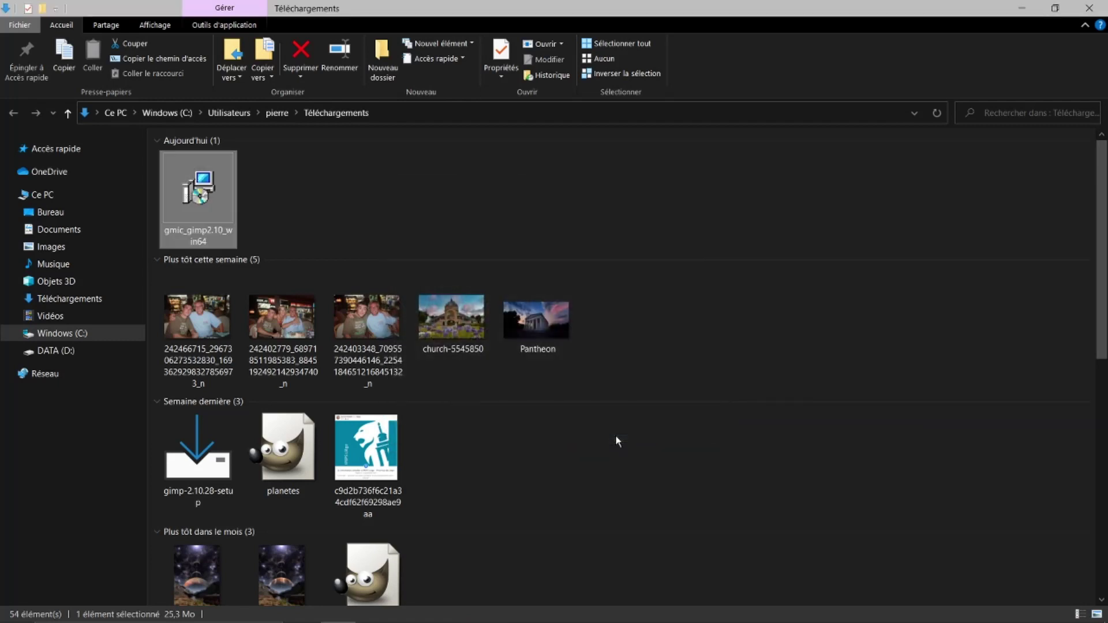
# Close Explorer, remove gmic_gimp2.10_win64.exe from Chrome's downloads, close that tab and minimise Chrome
pyautogui.click(1090, 9)
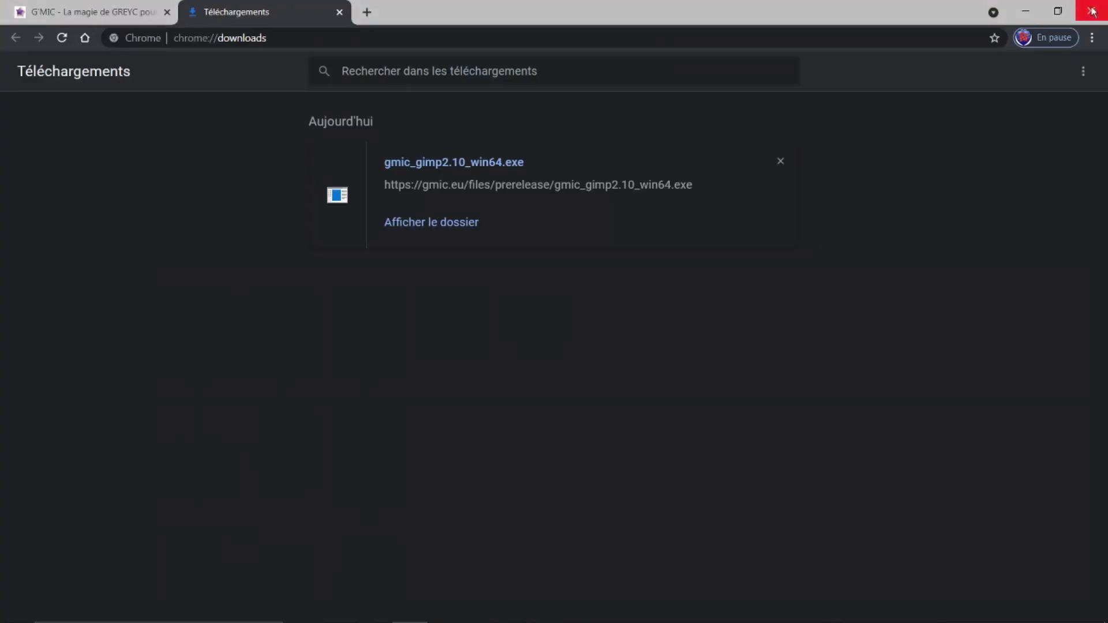
pyautogui.click(780, 161)
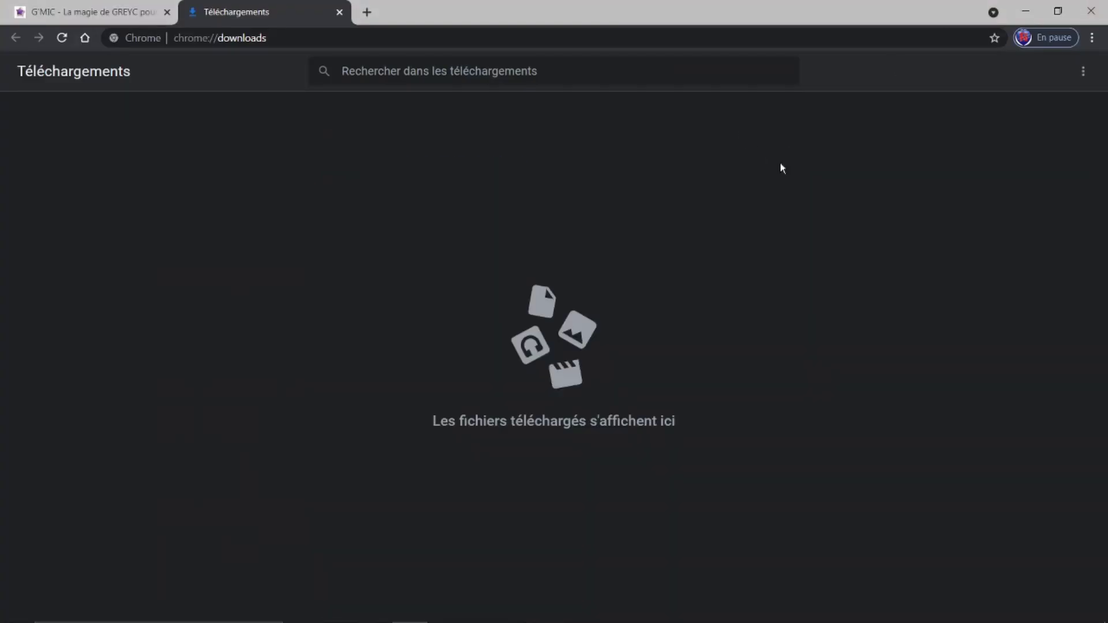
pyautogui.click(340, 12)
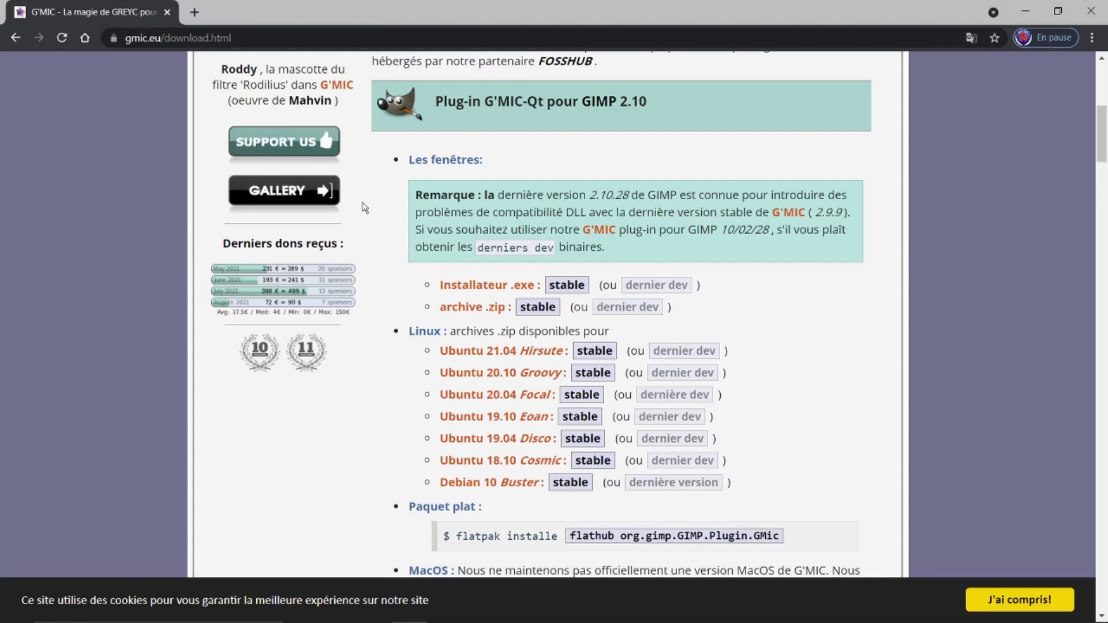
pyautogui.scroll(5, 384, 199)
pyautogui.scroll(3, 384, 196)
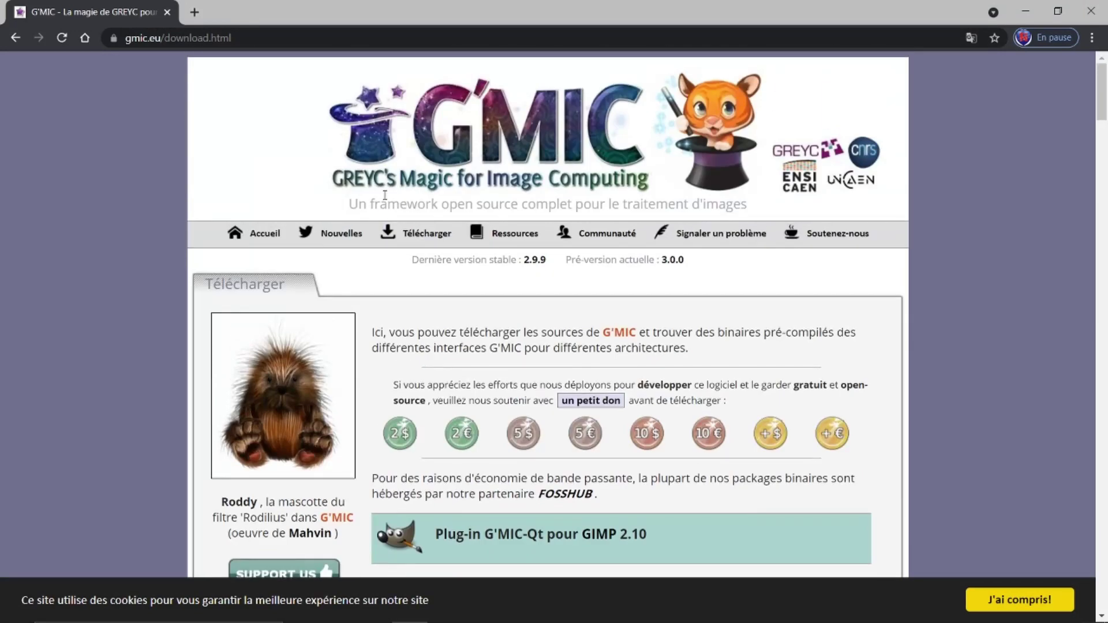
pyautogui.click(1027, 13)
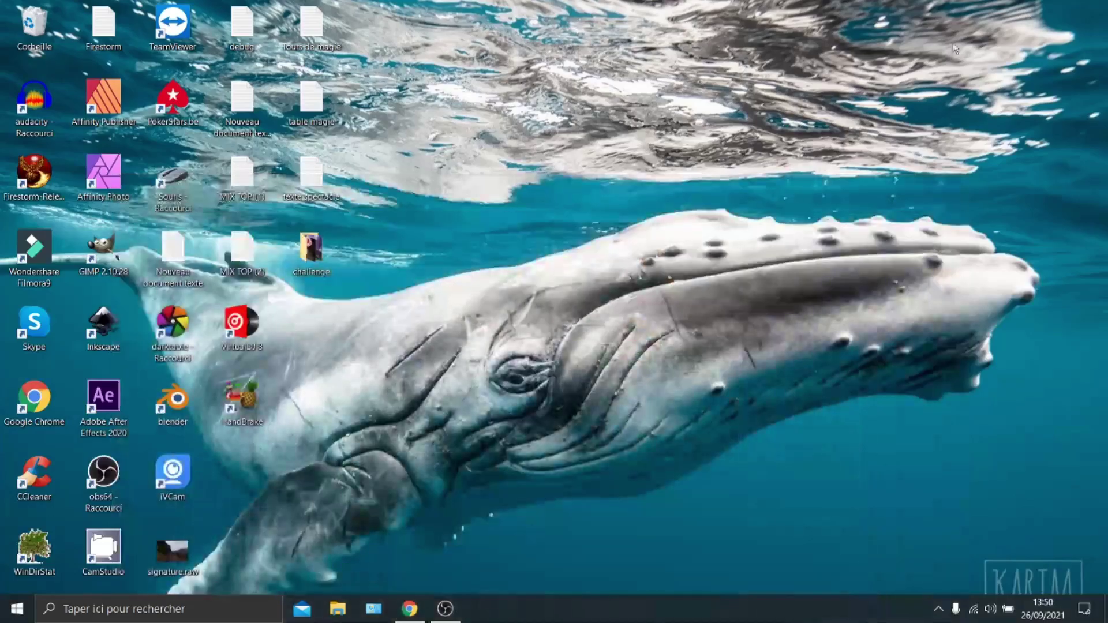
# Relaunch GIMP 2.10.28, glance at the Filtres menu for G'MIC-Qt, then bring up the Start menu
pyautogui.doubleClick(104, 254)
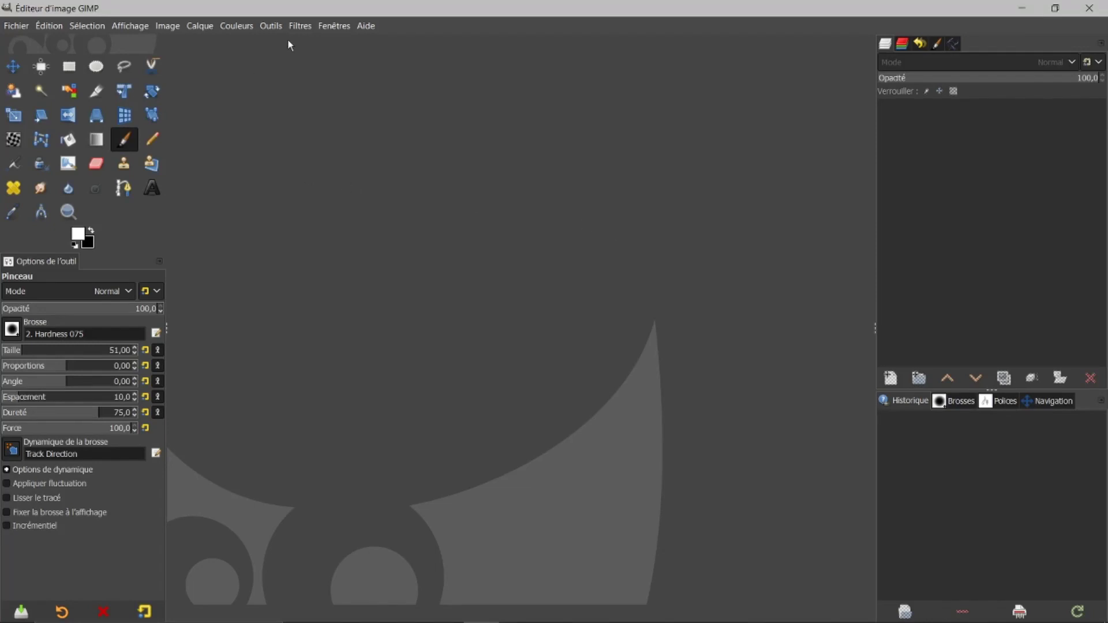
pyautogui.click(293, 25)
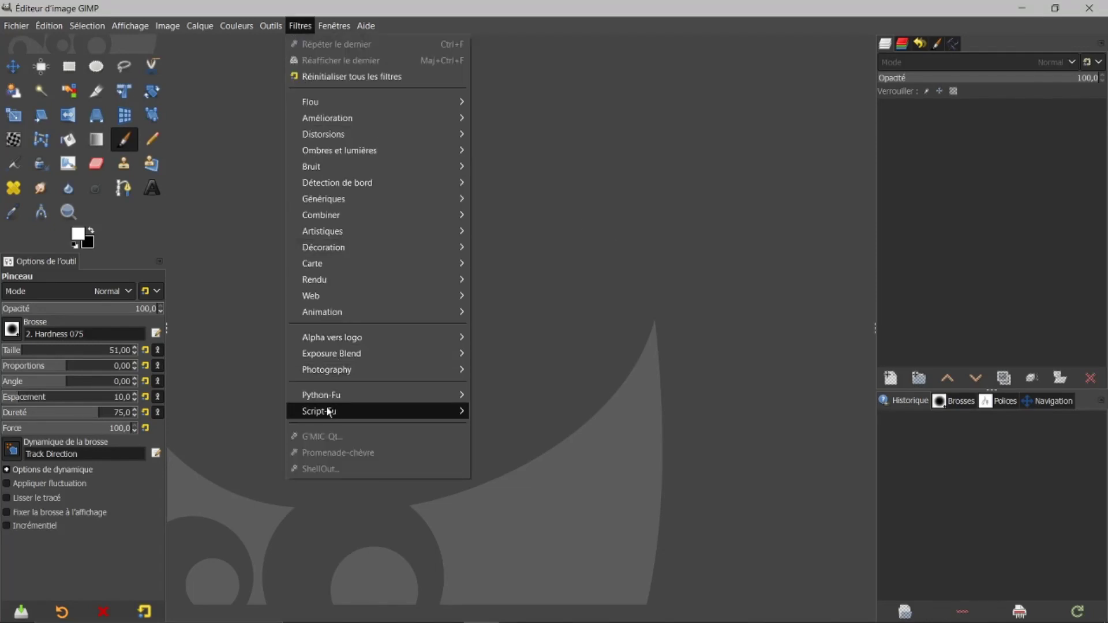
pyautogui.click(597, 295)
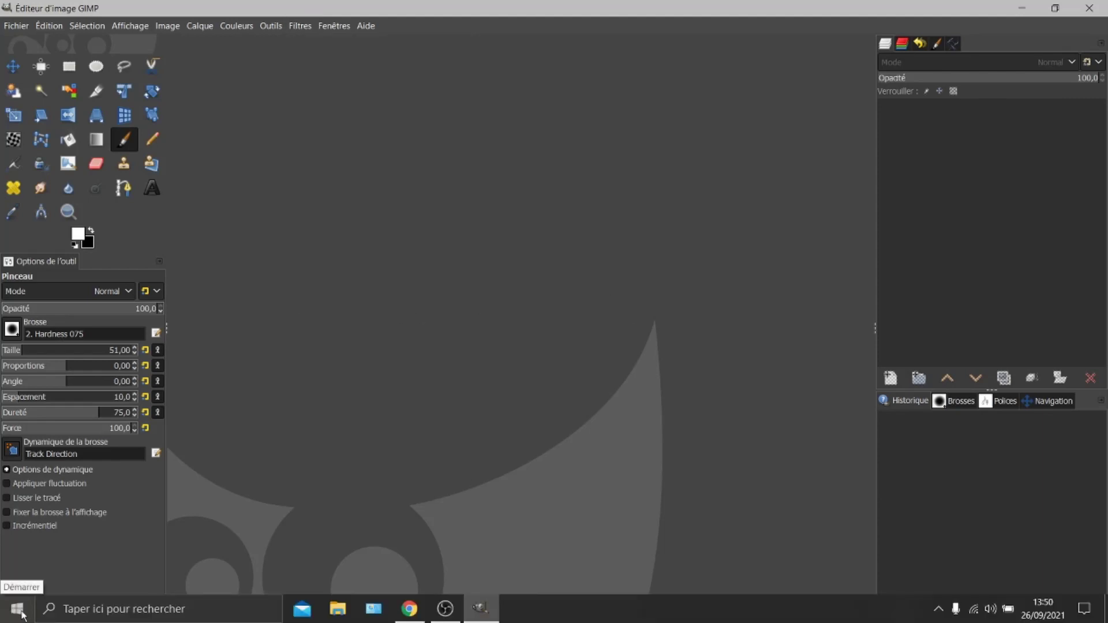
pyautogui.click(17, 610)
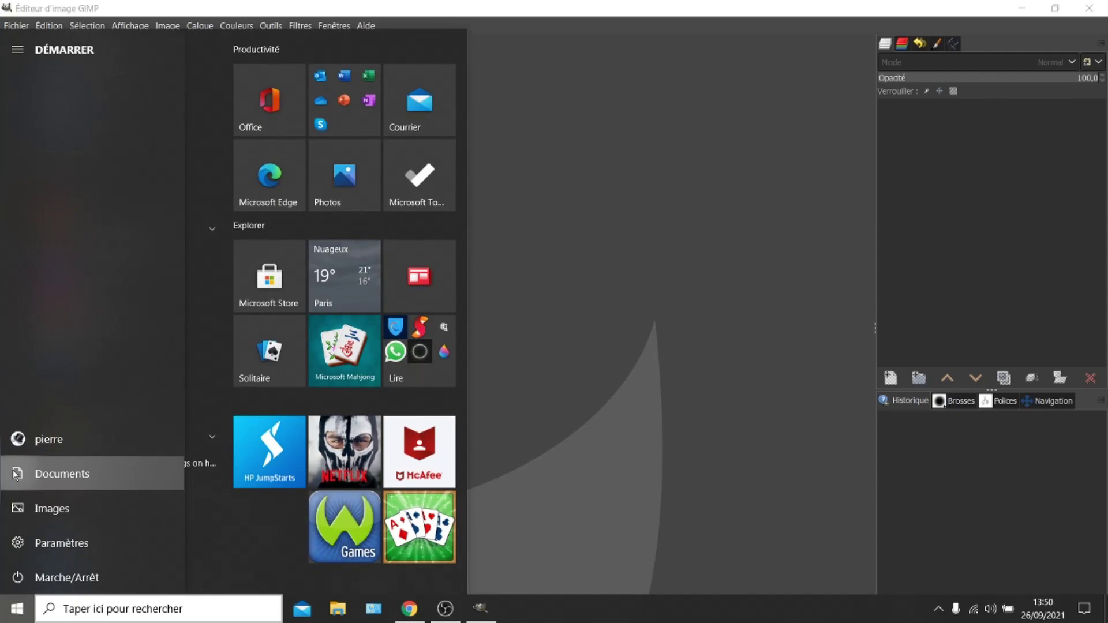
# Open church-5545850.jpg from Téléchargements with GIMP, converting it to GIMP's built-in sRGB profile
pyautogui.click(34, 472)
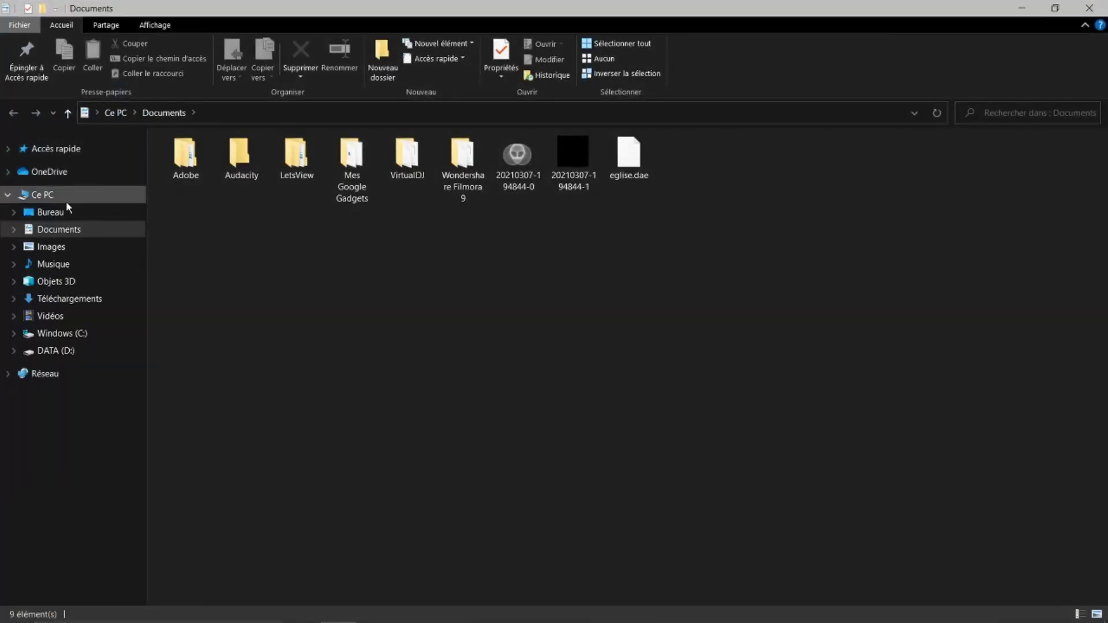
pyautogui.click(54, 299)
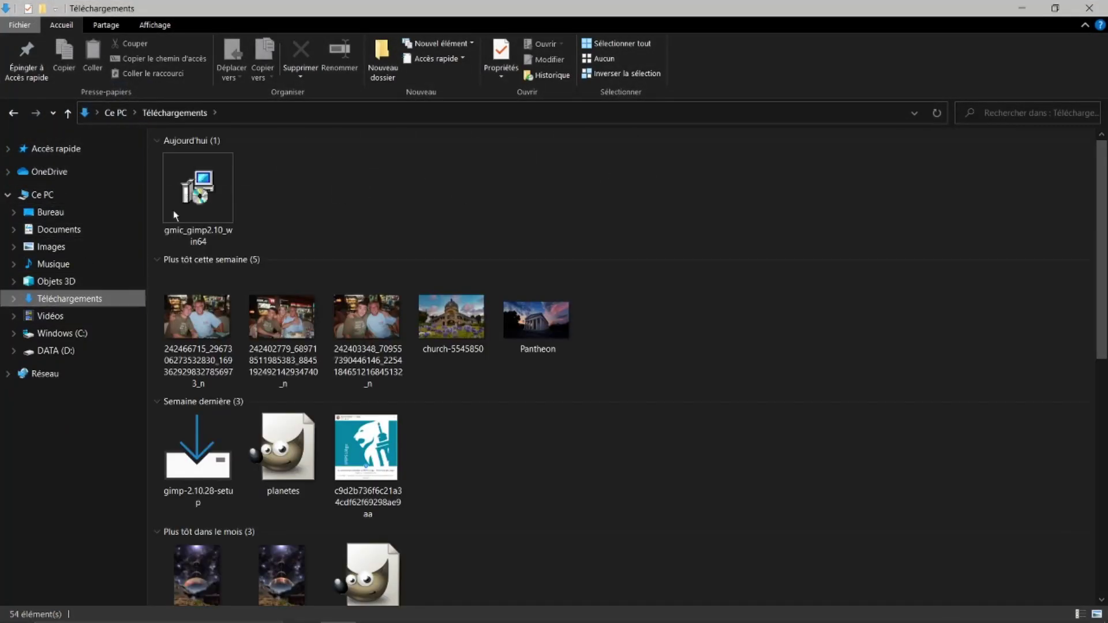
pyautogui.click(464, 326)
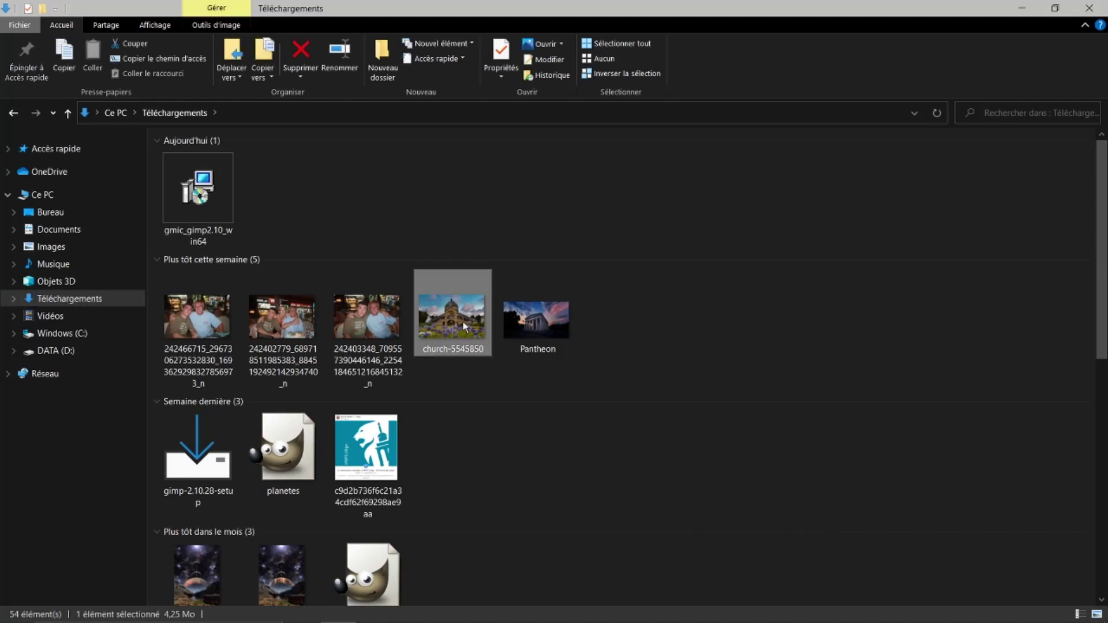
pyautogui.rightClick(462, 321)
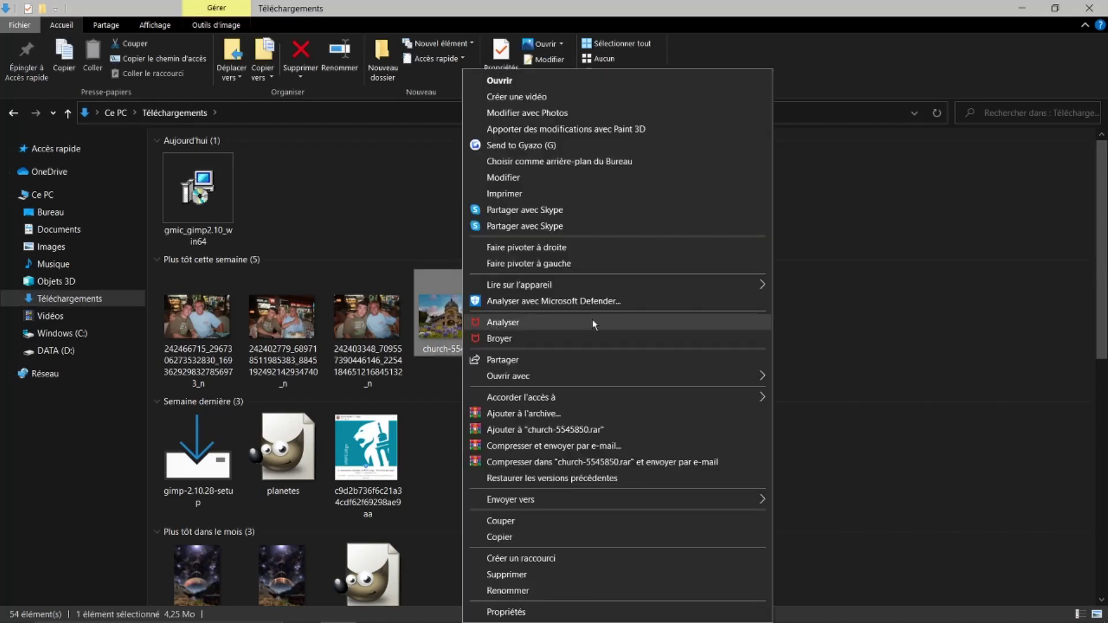
pyautogui.moveTo(722, 377)
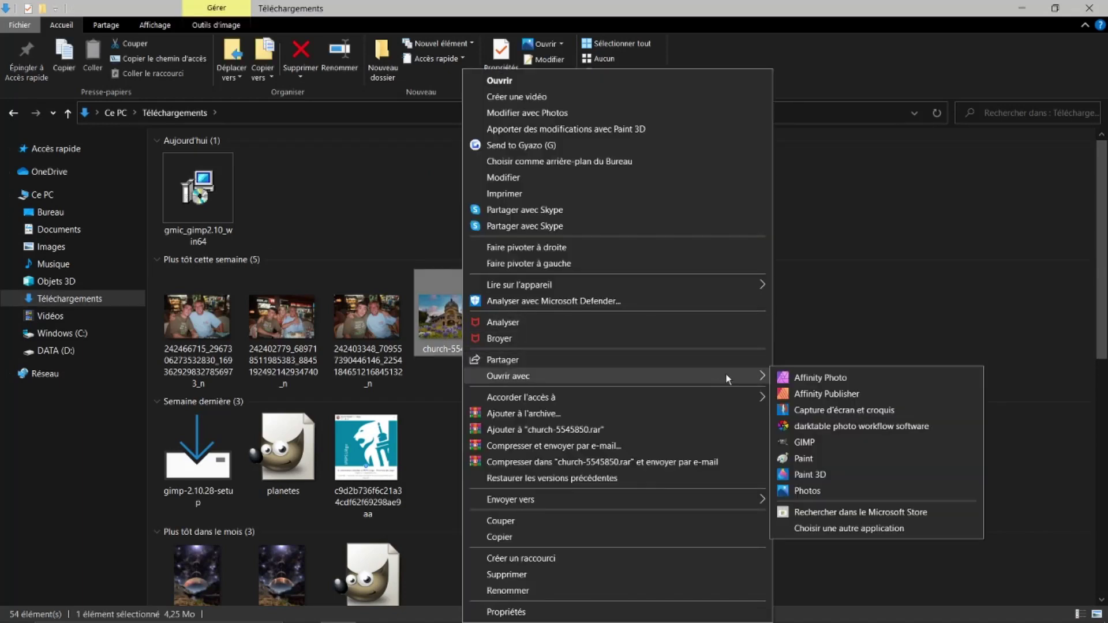
pyautogui.click(810, 443)
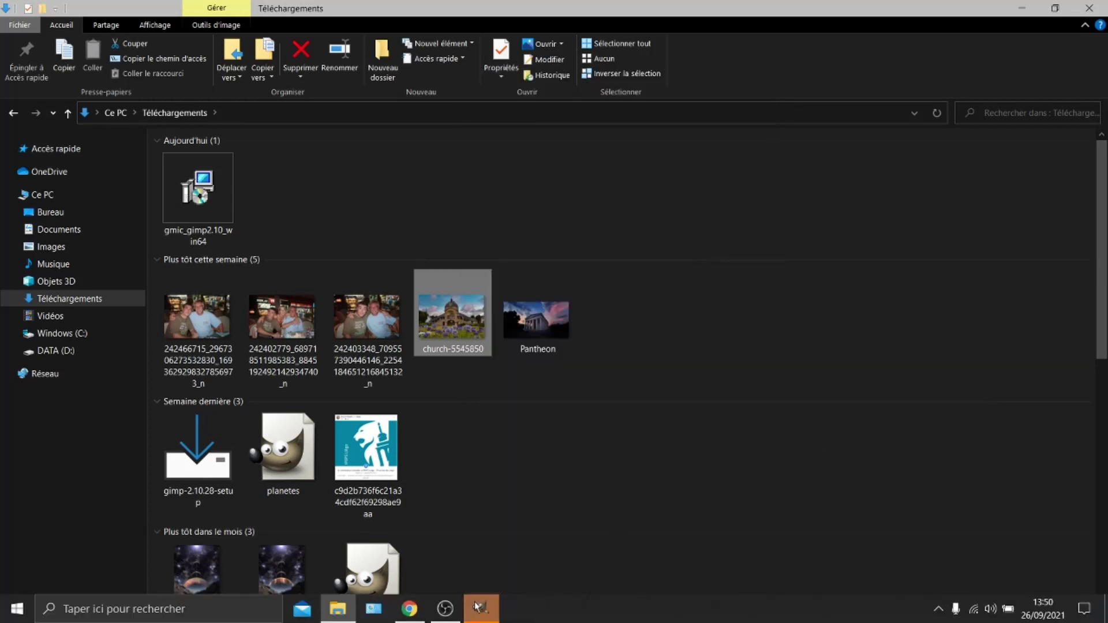
pyautogui.click(479, 607)
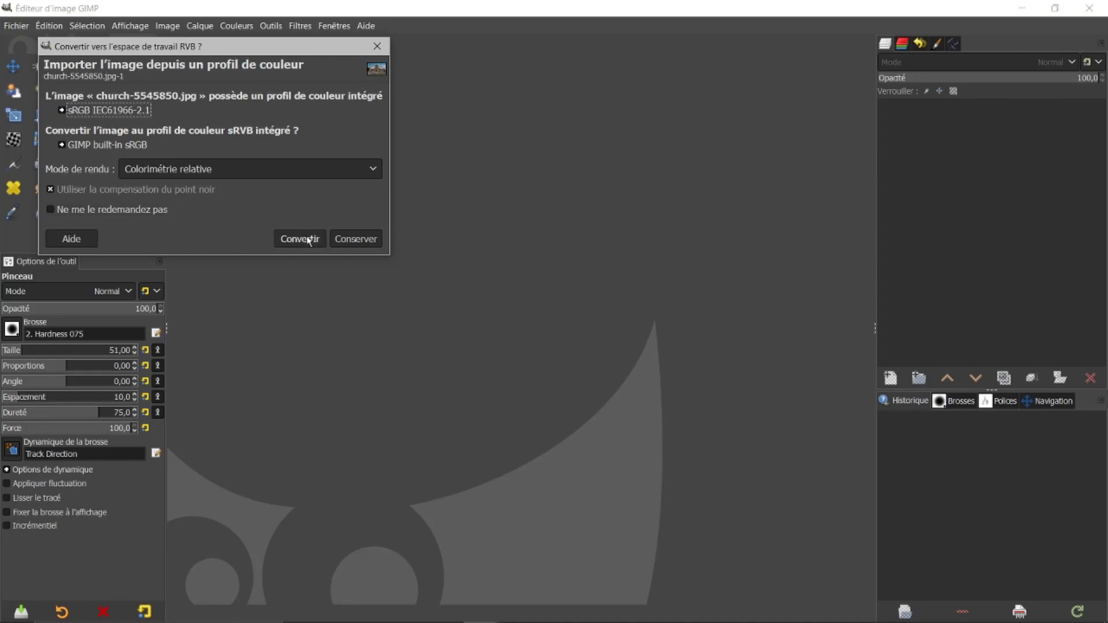
pyautogui.click(306, 239)
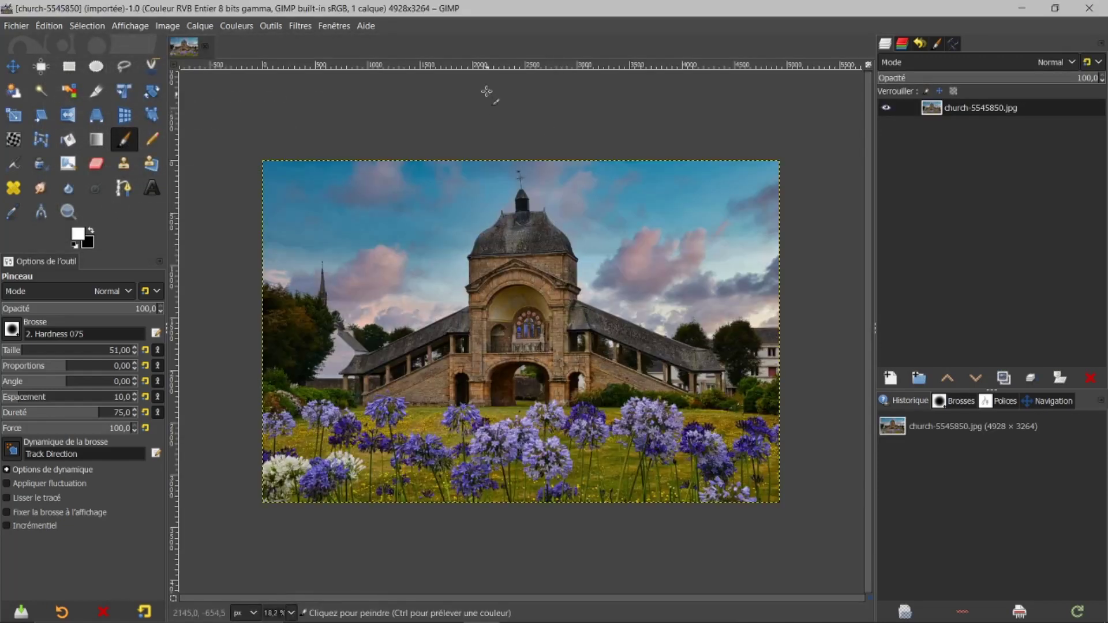
pyautogui.click(295, 26)
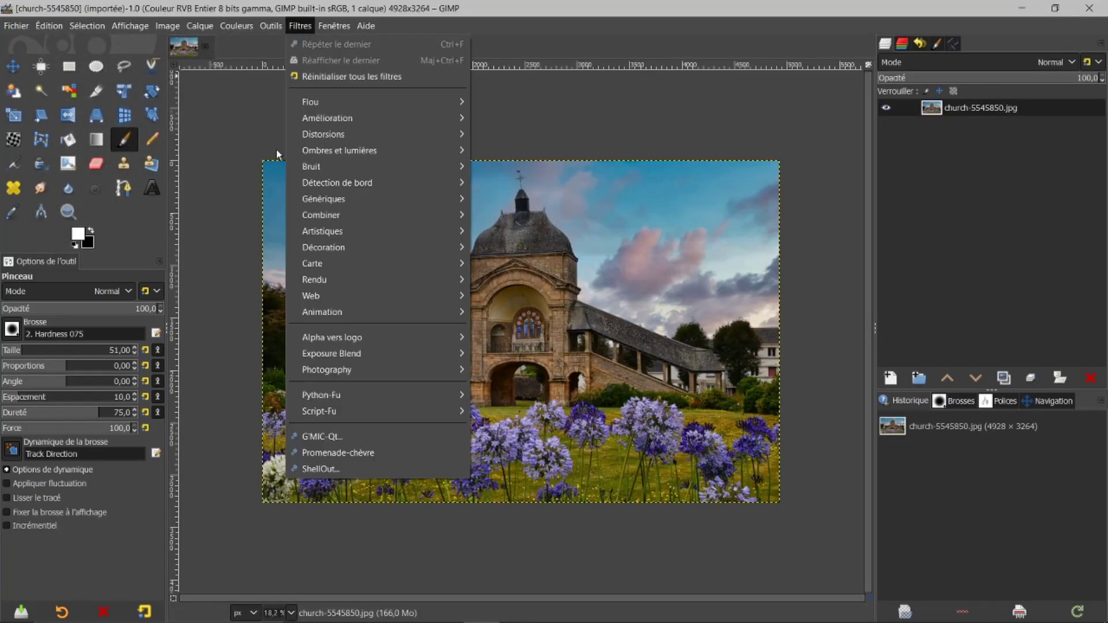
# Launch G'MIC-Qt on the church photo, update its 572 filter definitions online, then cancel out
pyautogui.click(327, 437)
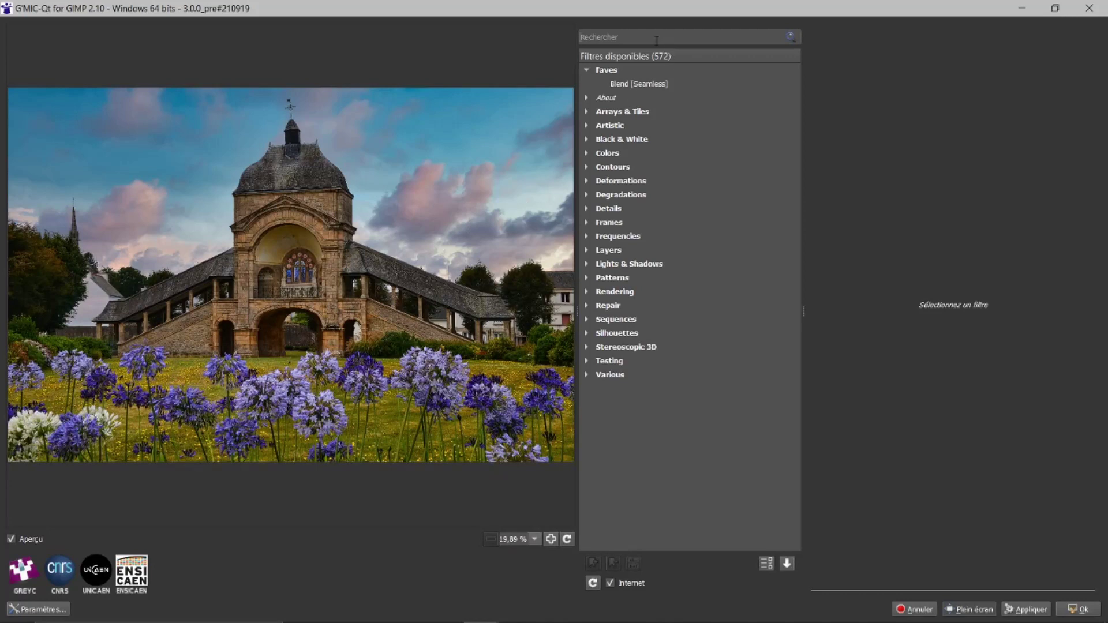
pyautogui.click(593, 584)
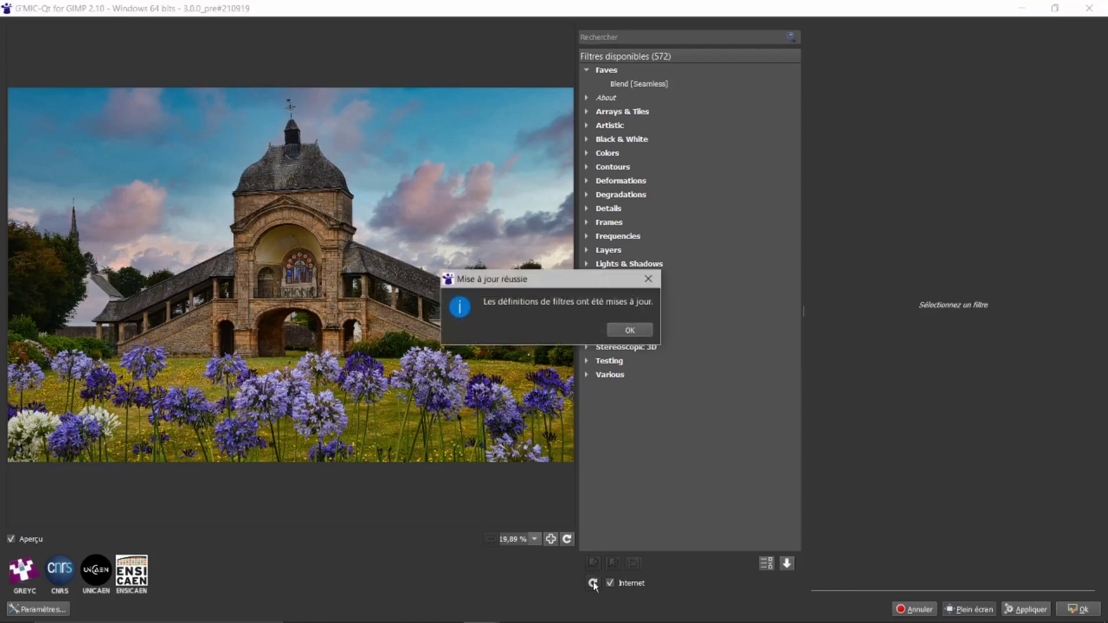
pyautogui.click(632, 330)
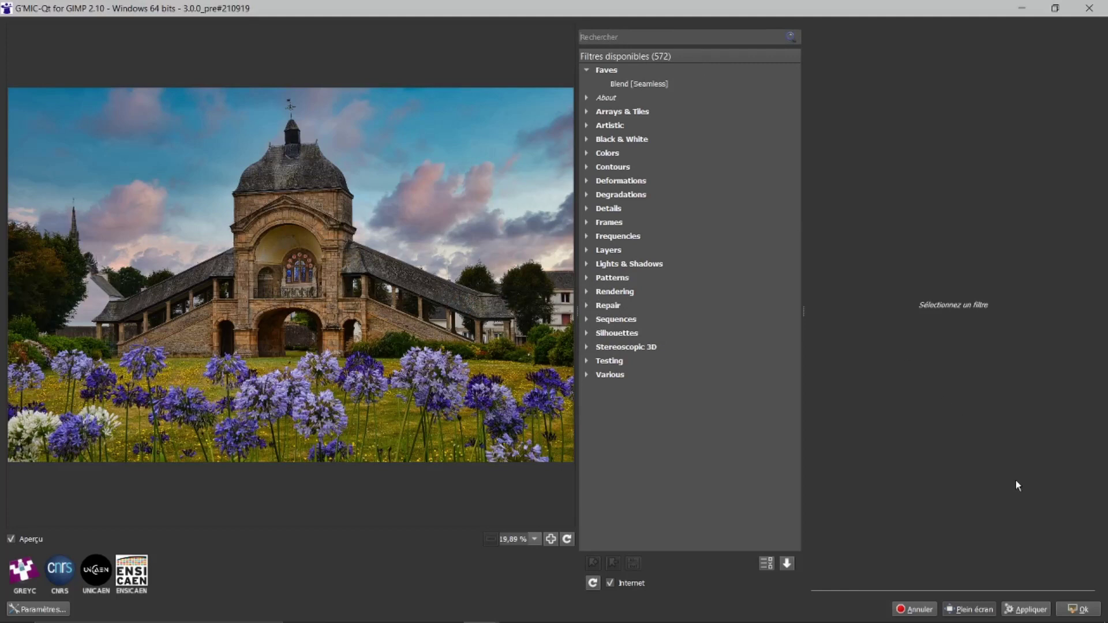
pyautogui.click(914, 612)
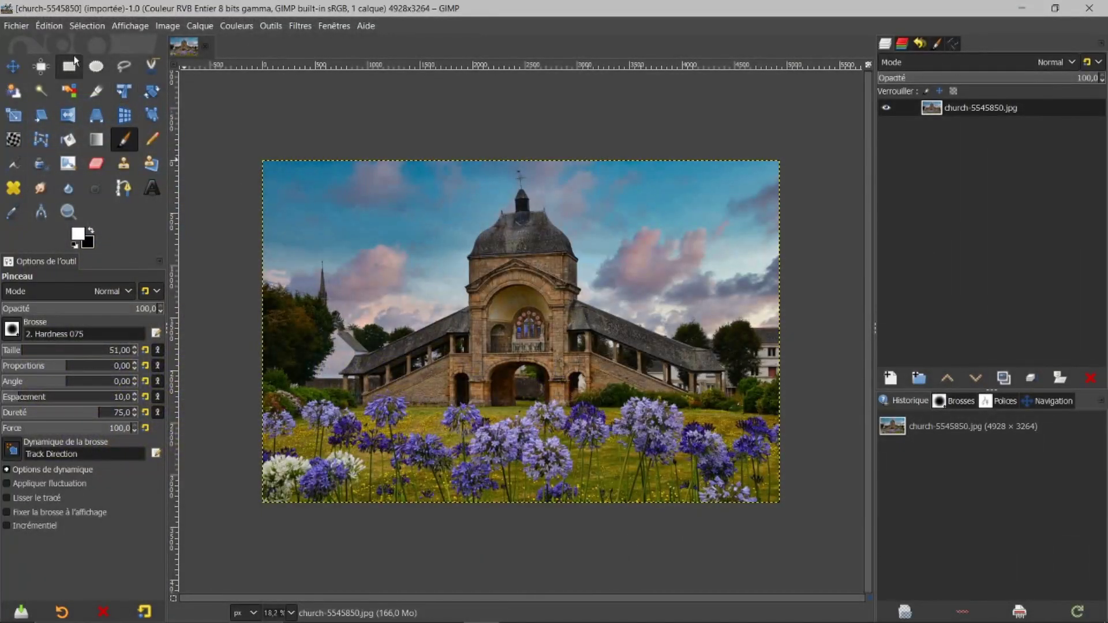
# In Préférences > Dossiers > Greffons, select the user plug-ins path and show it in File Explorer
pyautogui.click(49, 26)
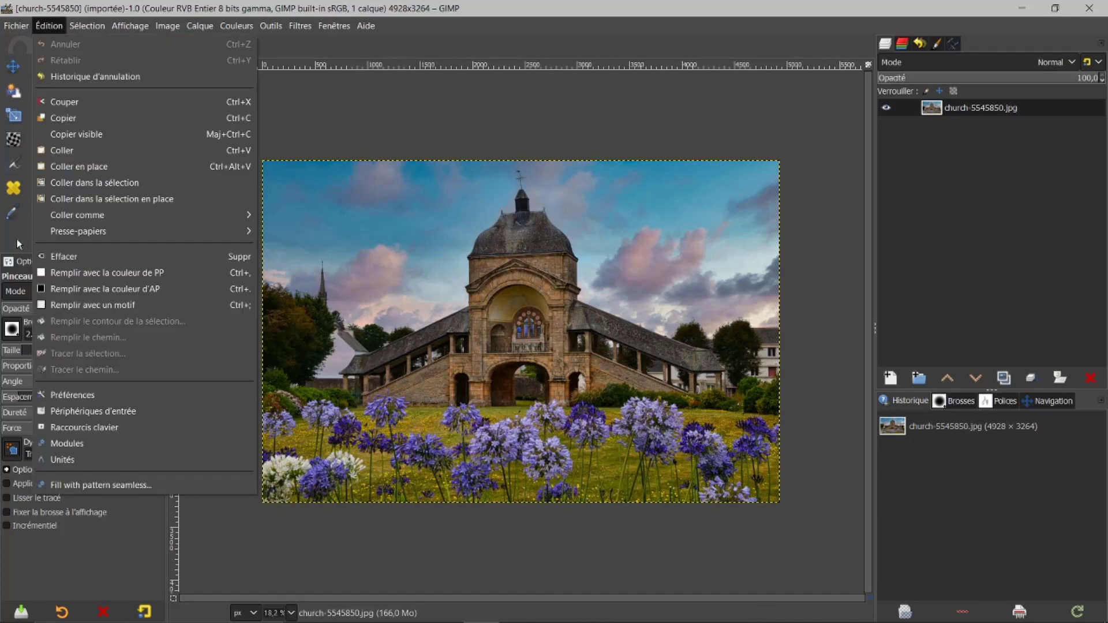
pyautogui.click(73, 397)
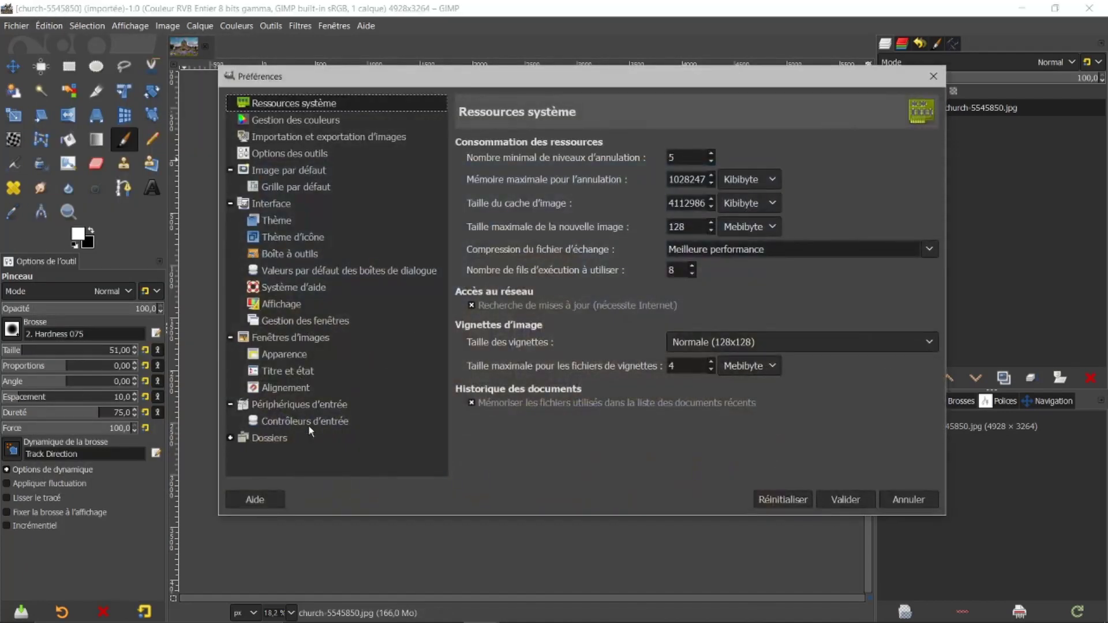
pyautogui.click(231, 438)
pyautogui.scroll(-5, 285, 413)
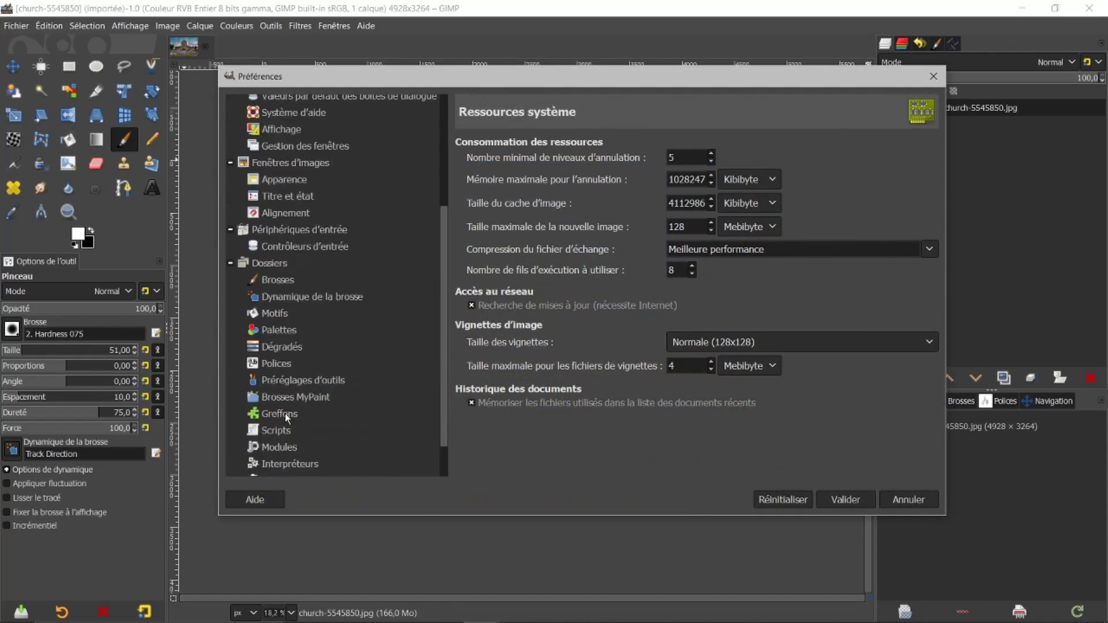
pyautogui.click(278, 372)
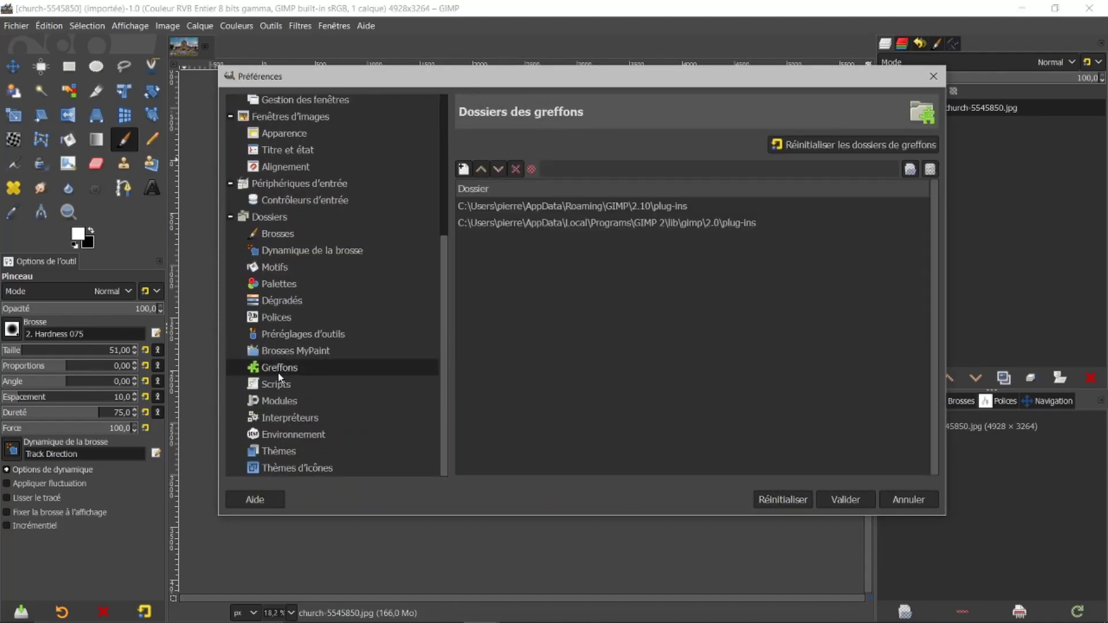
pyautogui.click(622, 206)
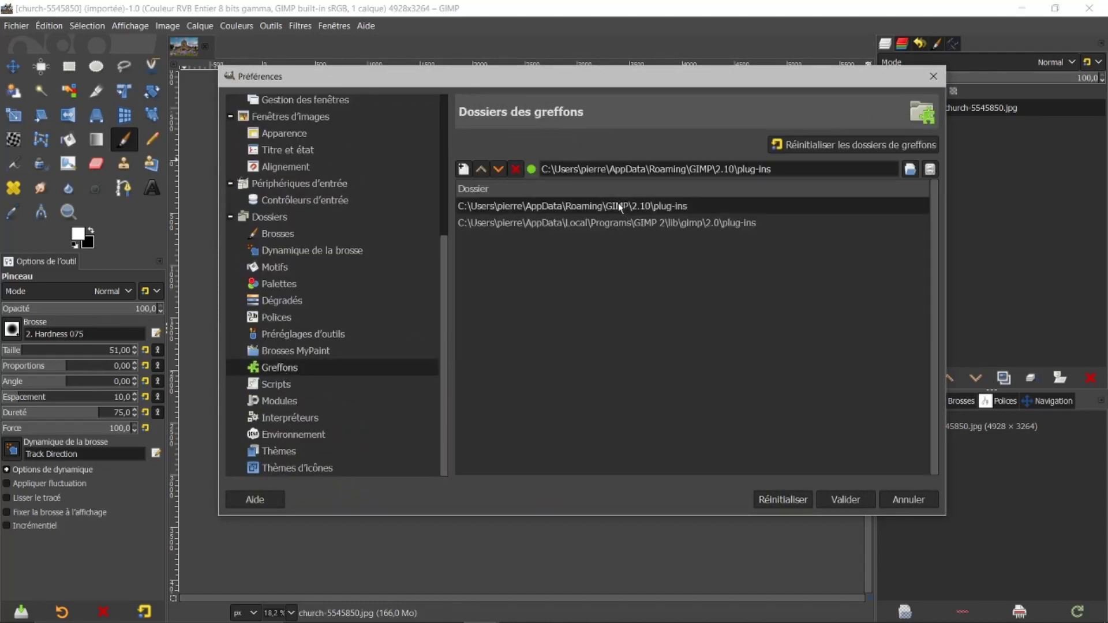
pyautogui.click(930, 168)
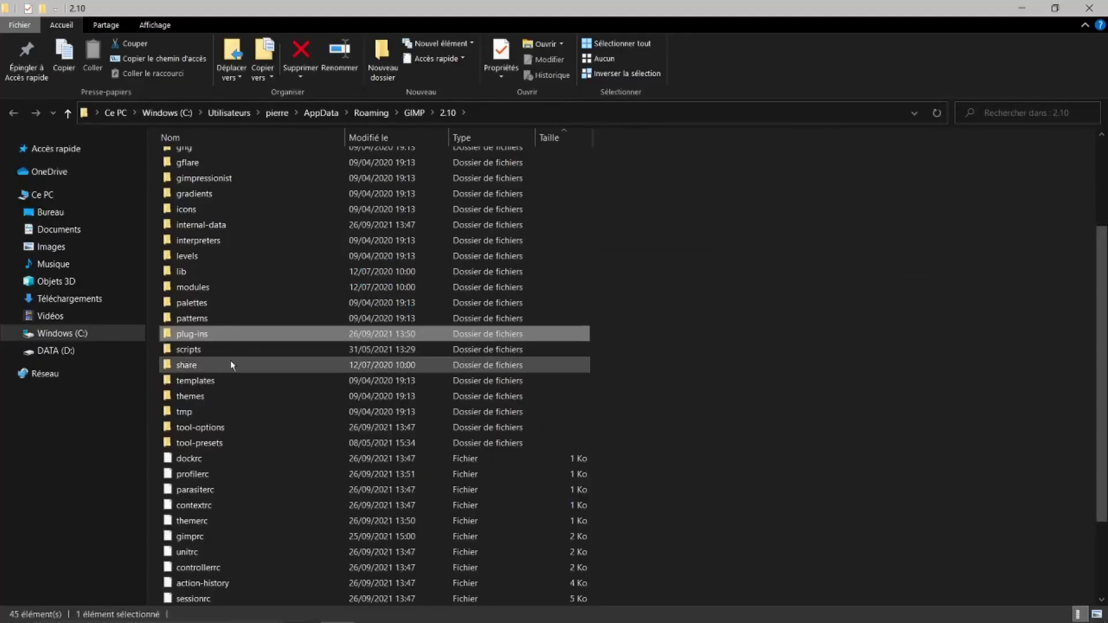
# Confirm gmic_gimp_qt is in the plug-ins folder, then close Explorer and Préférences and minimise GIMP
pyautogui.doubleClick(203, 338)
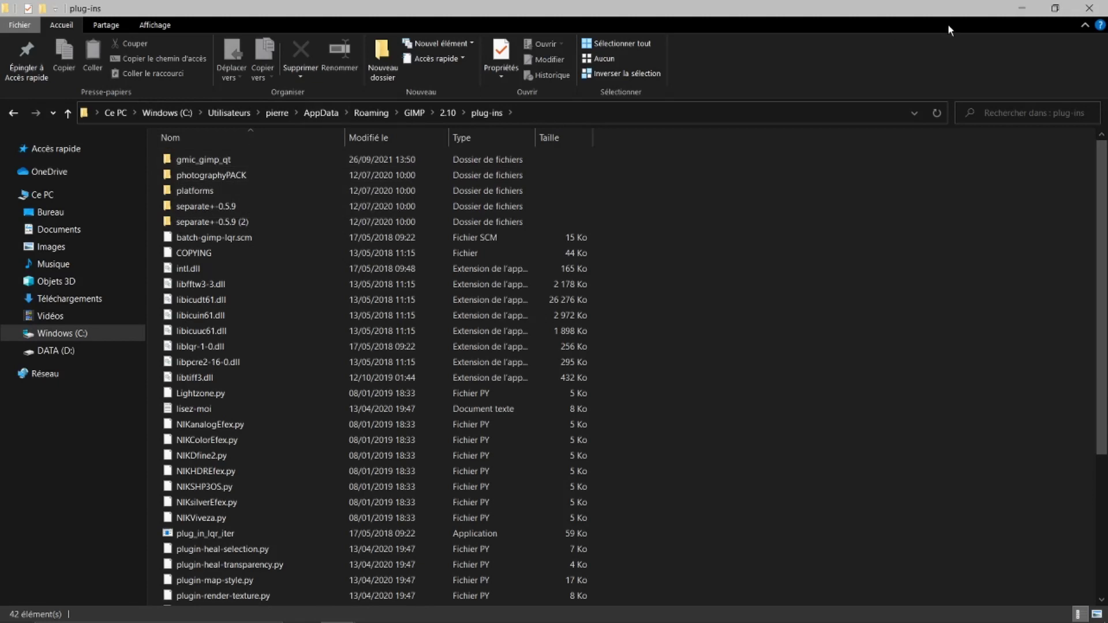
pyautogui.click(1096, 11)
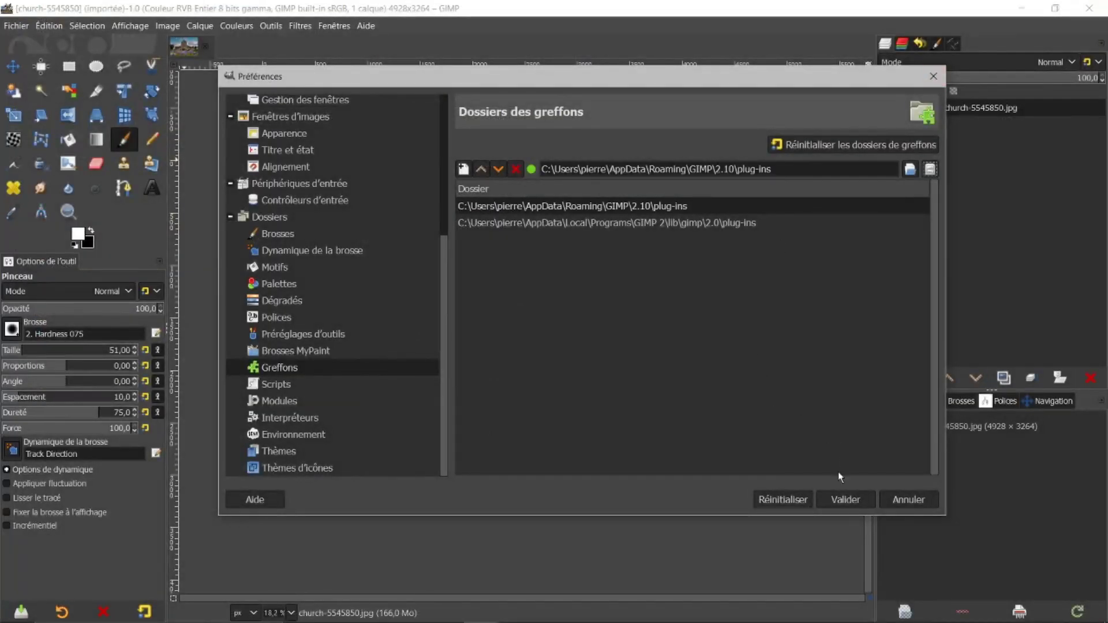
pyautogui.click(897, 501)
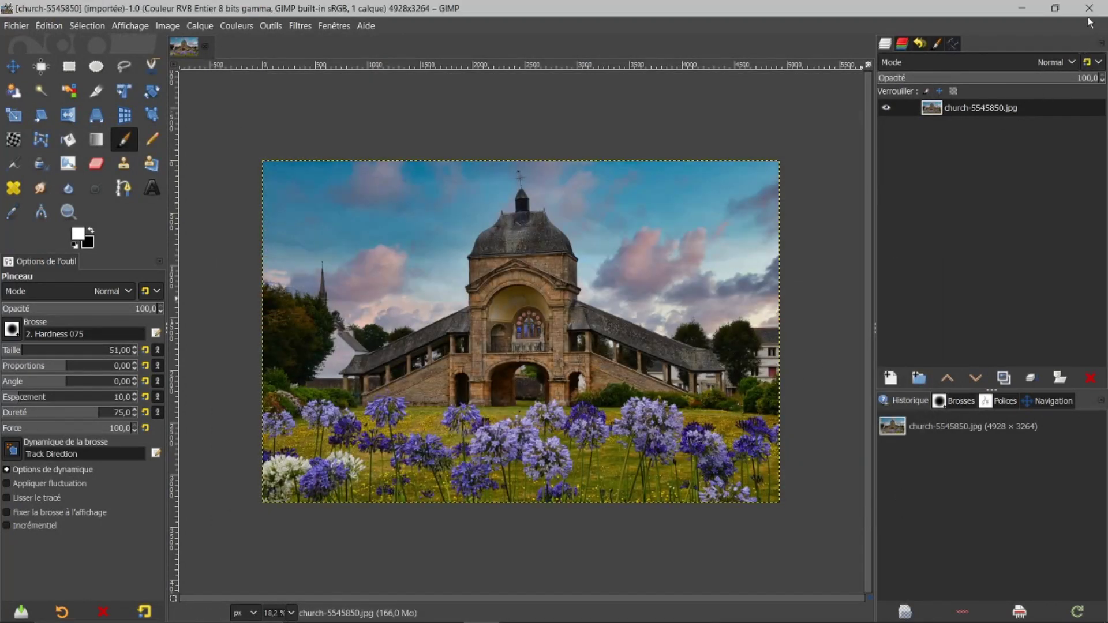
pyautogui.click(1023, 13)
# Bring Chrome back and scroll the gmic.eu page to the G'MIC-Qt for GIMP 2.10 section
pyautogui.moveTo(350, 619)
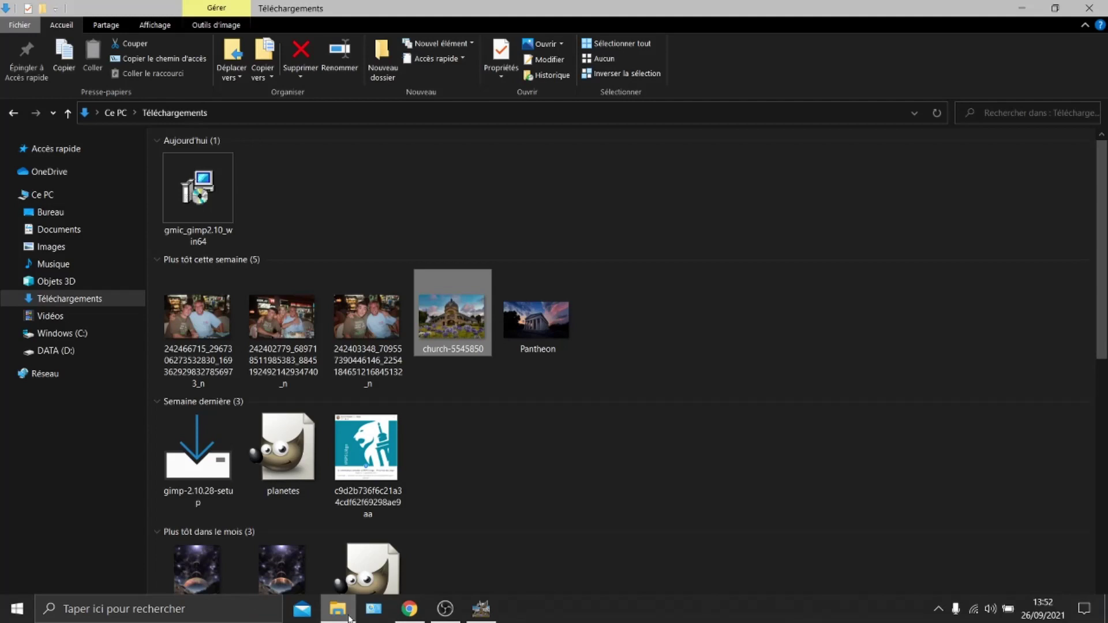
pyautogui.click(404, 615)
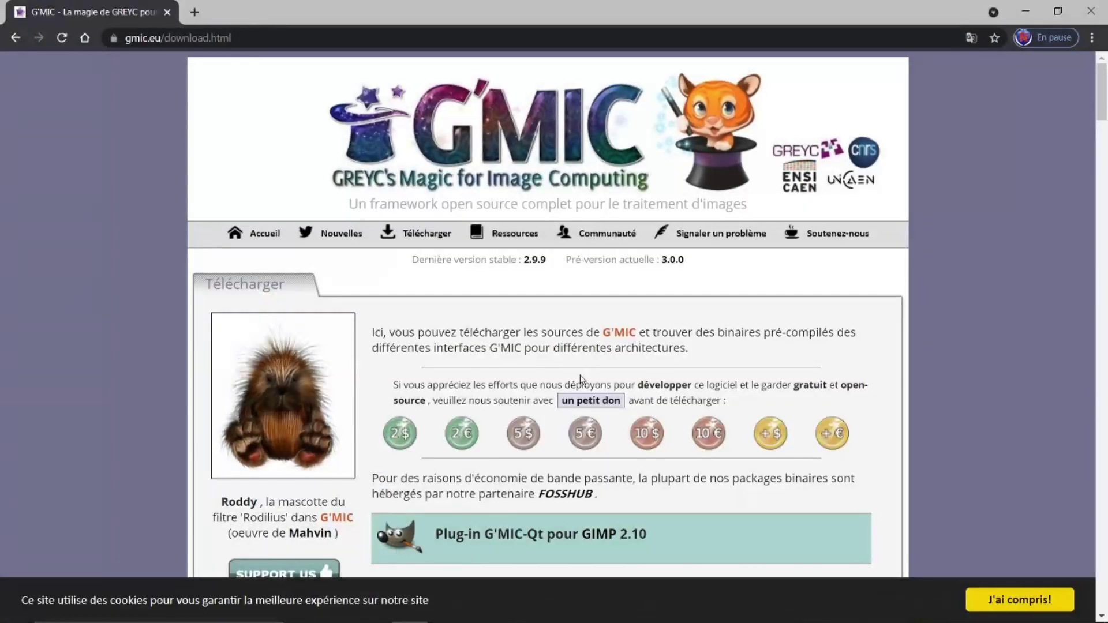
pyautogui.scroll(-6, 580, 378)
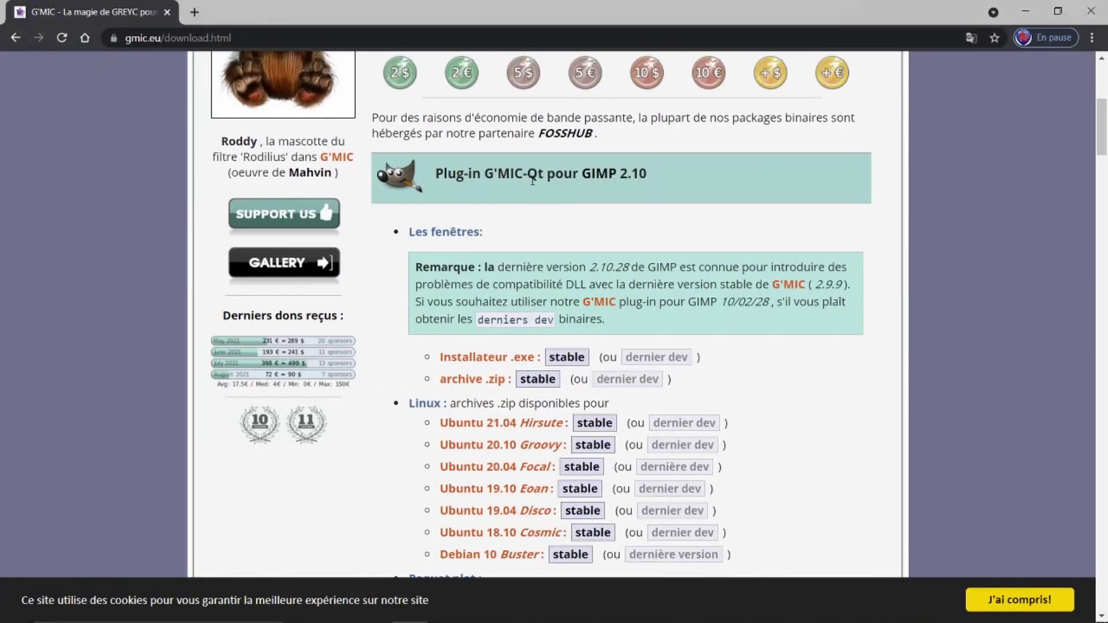